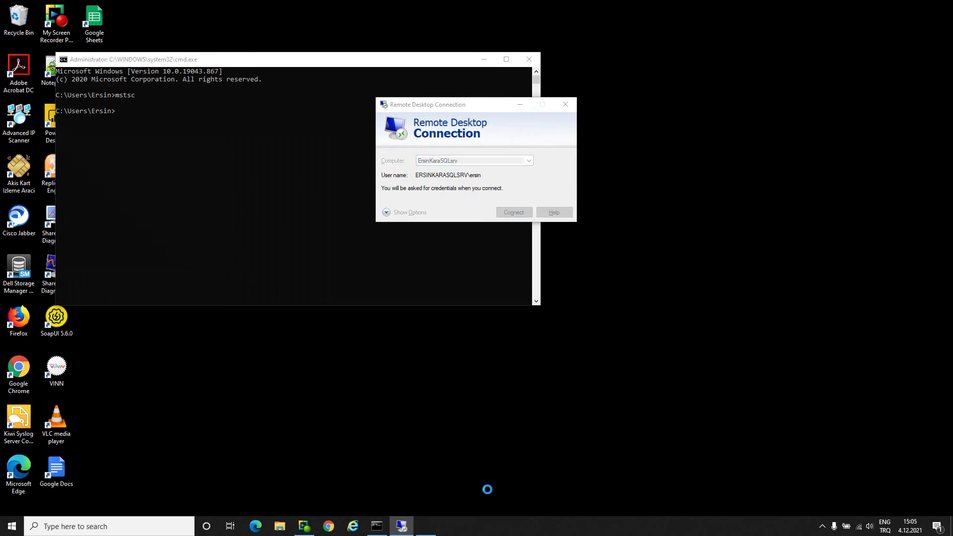
- Enter the new user's password to start the RDP session, then minimize the command prompt
text(•••••)
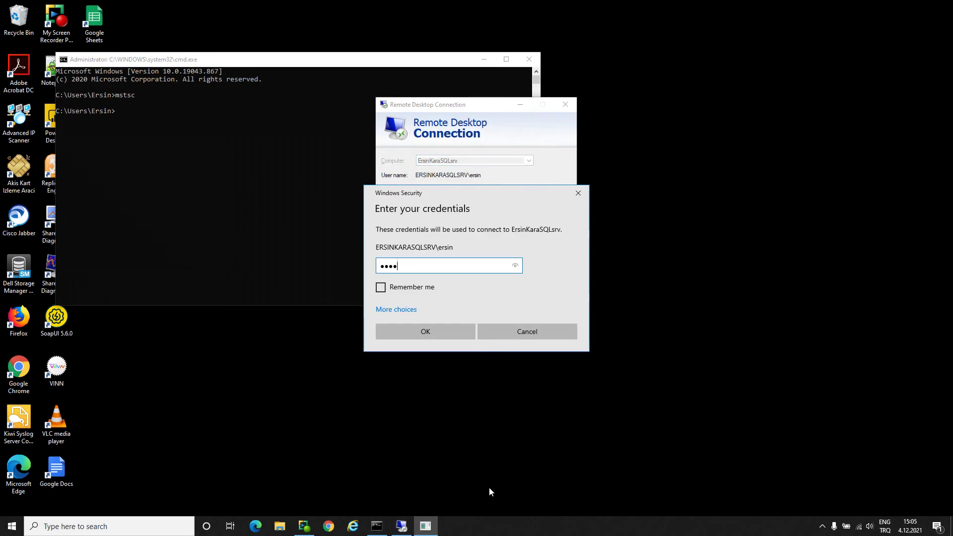
key(ctrl+a)
text(•••••••)
key(Return)
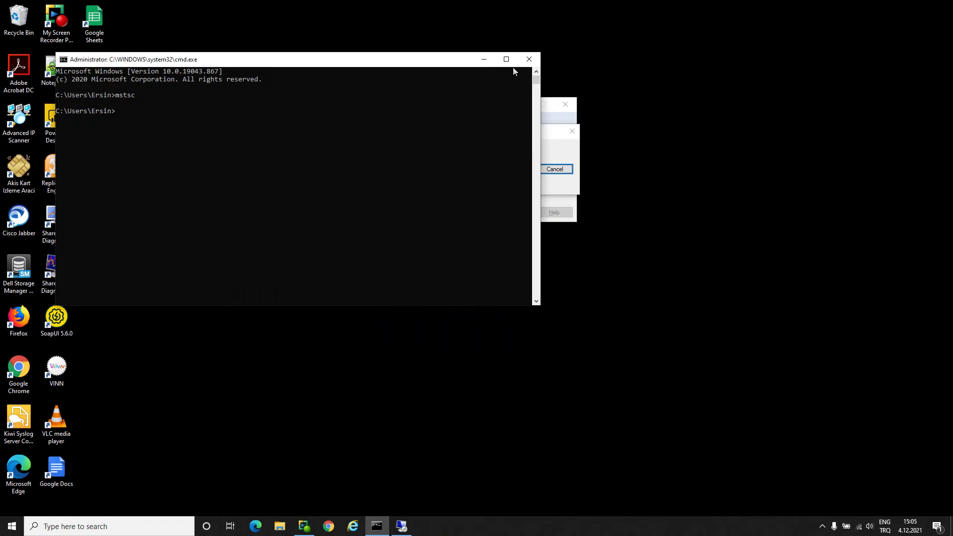
click(484, 59)
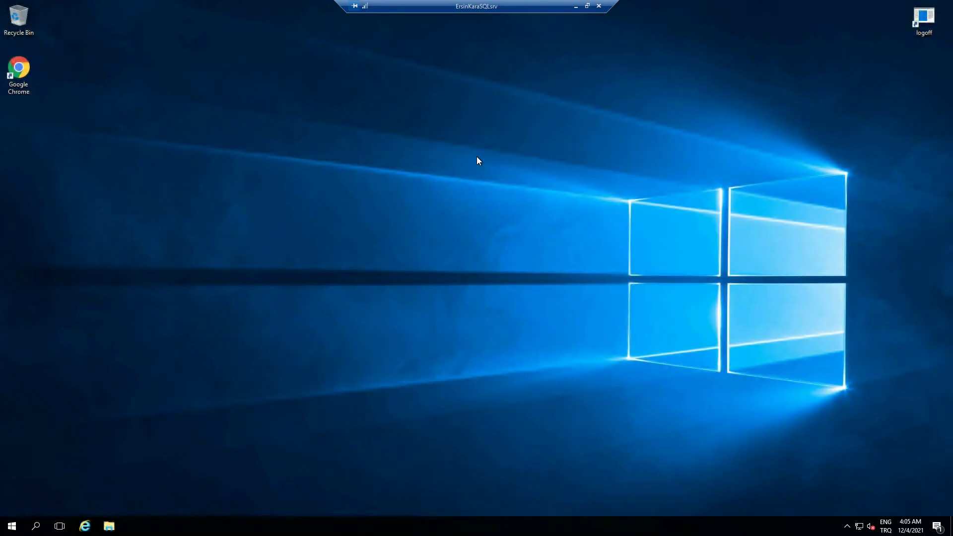
- Launch SQL Server Management Studio 18 from the Start menu's Microsoft SQL Server Tools 18 folder
click(14, 528)
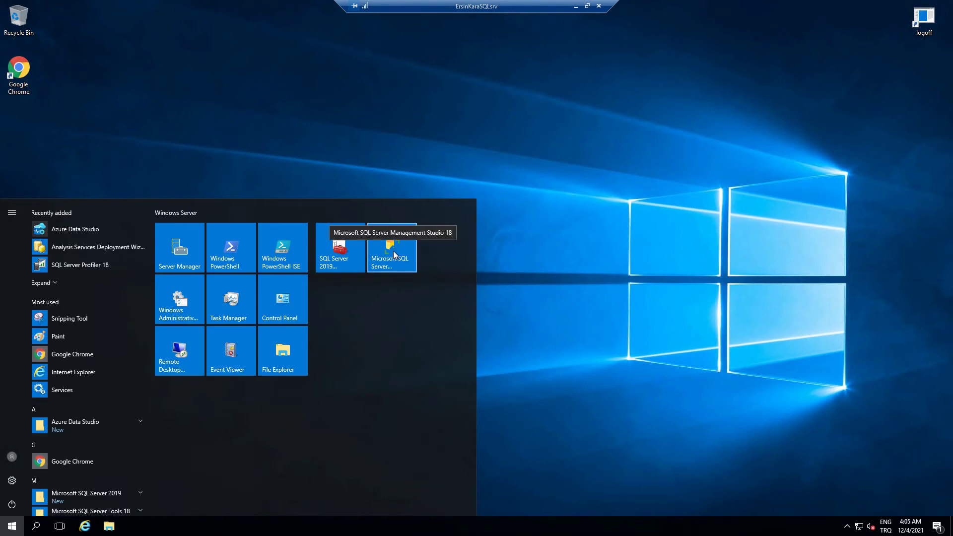
scroll(89, 449, down, 1)
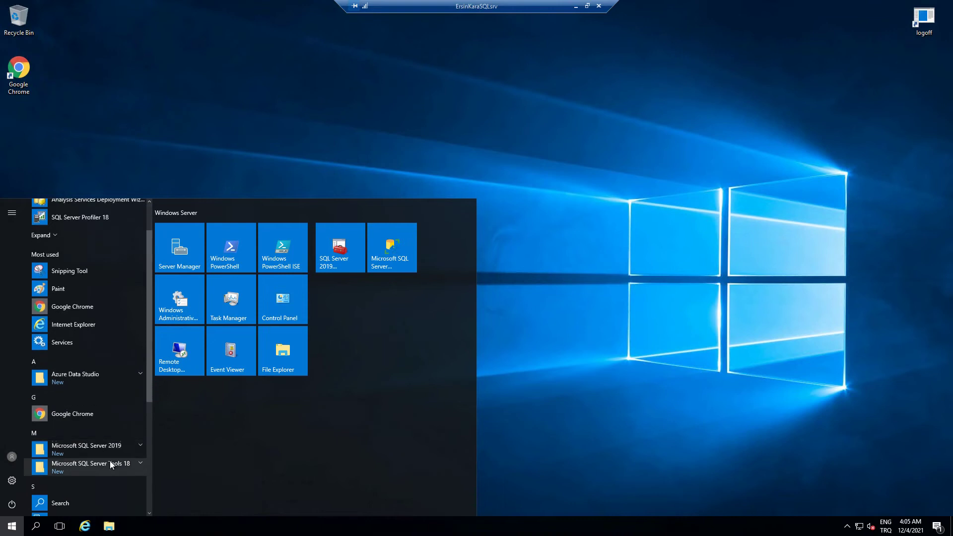
click(133, 445)
scroll(133, 440, down, 3)
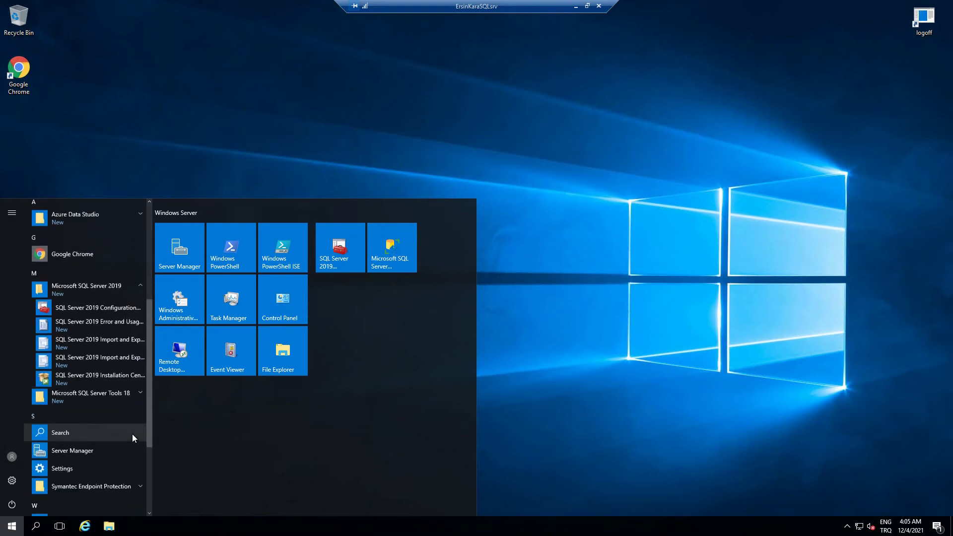
click(127, 398)
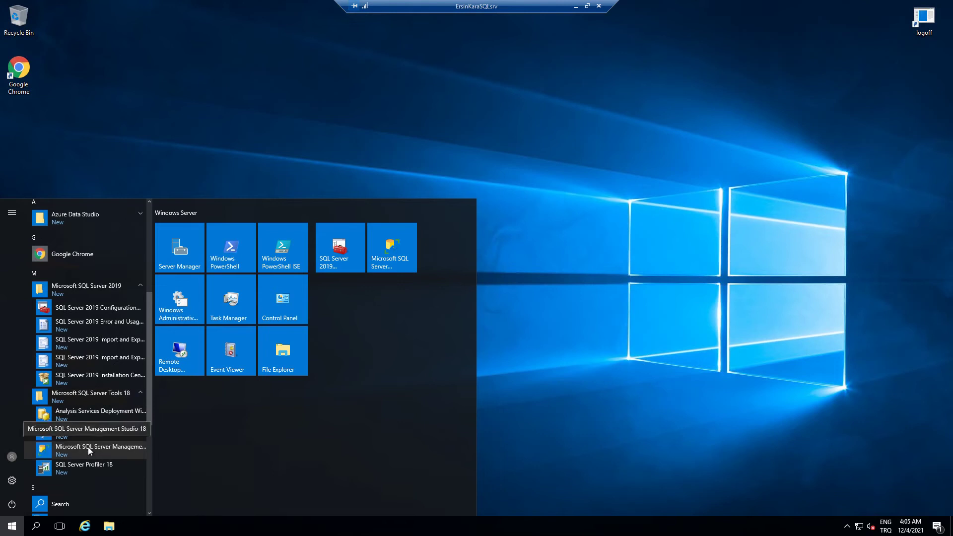
click(88, 447)
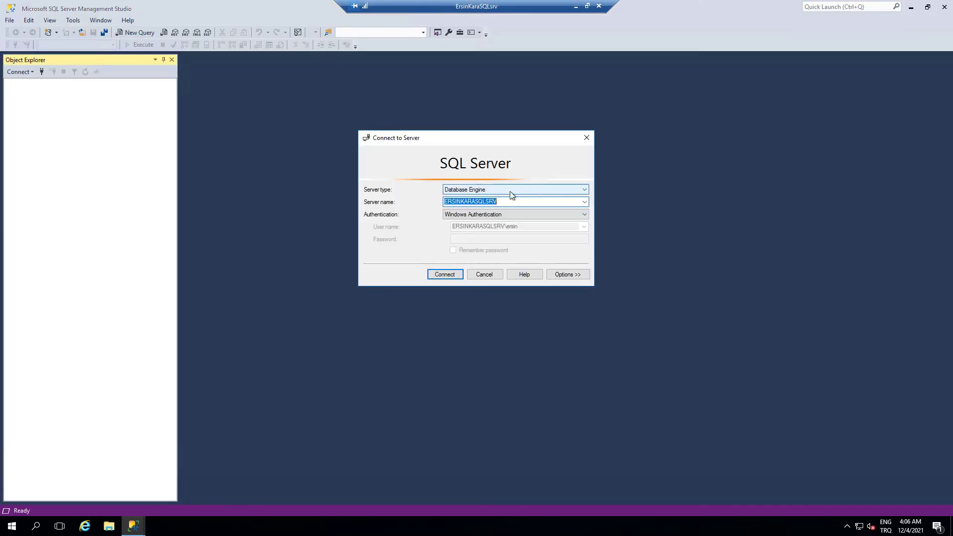
- Choose Analysis Services as the server type in Connect to Server
click(537, 188)
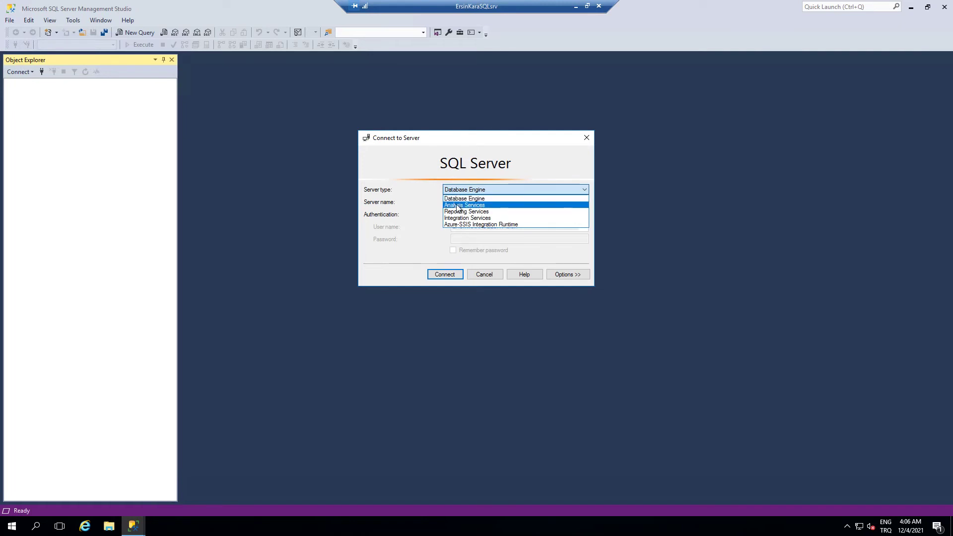
click(457, 205)
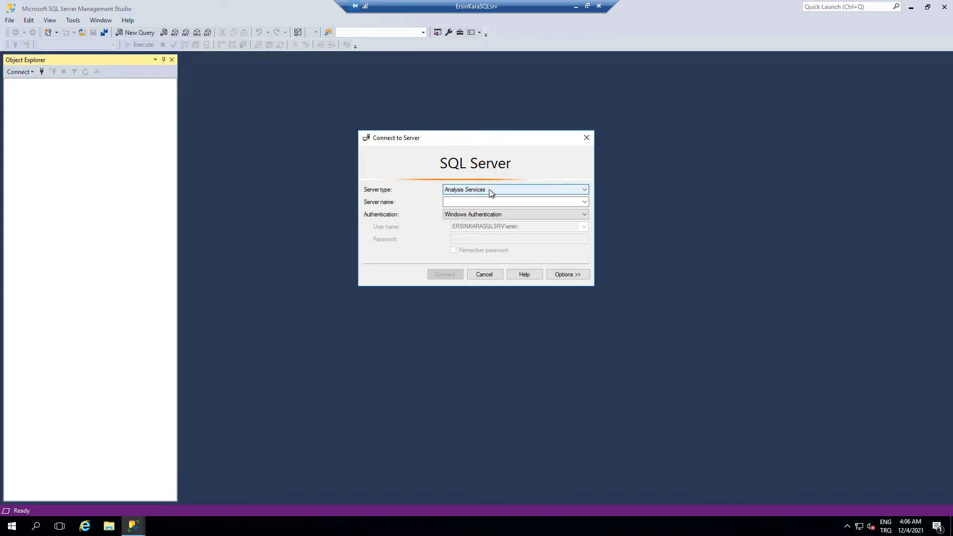
- Switch the server type to Reporting Services, then to Integration Services
click(490, 190)
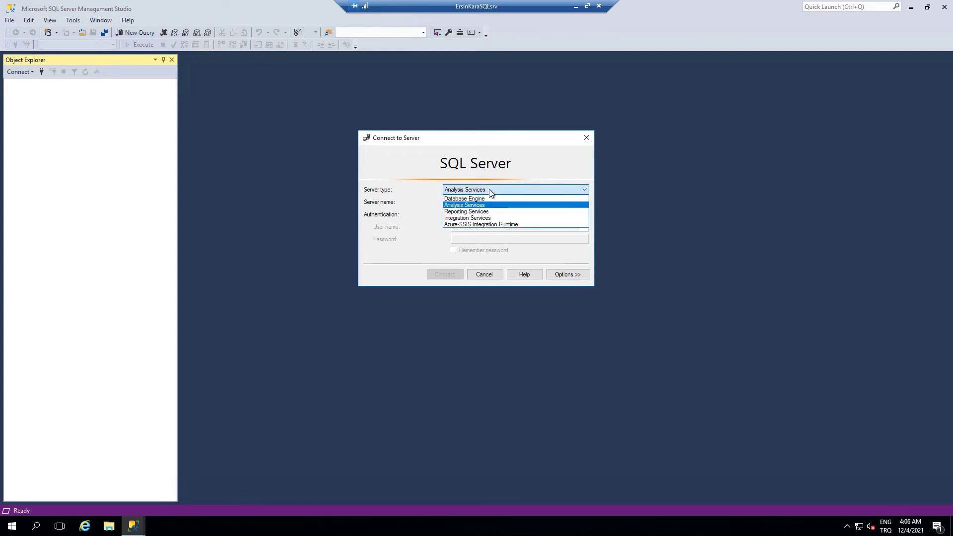
click(490, 205)
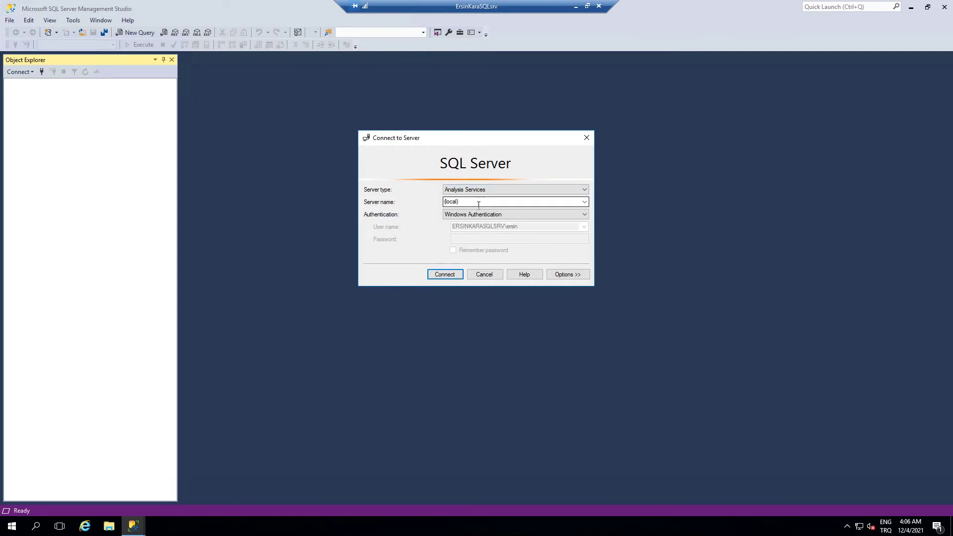
double_click(467, 202)
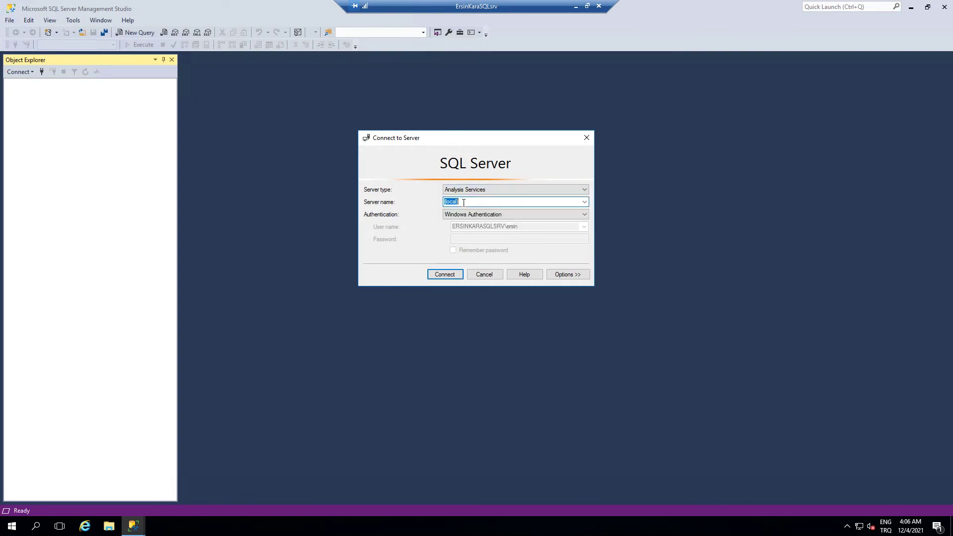
click(499, 189)
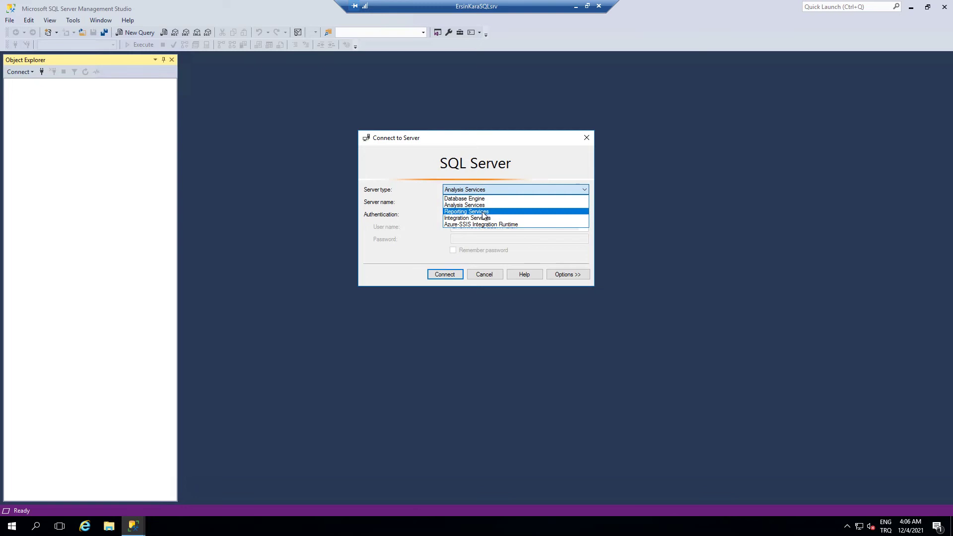
click(488, 211)
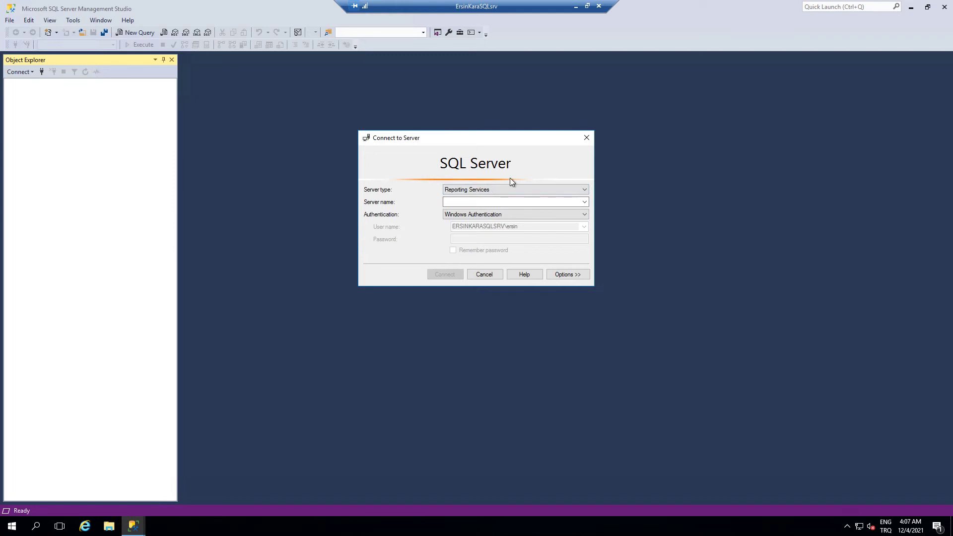
click(506, 190)
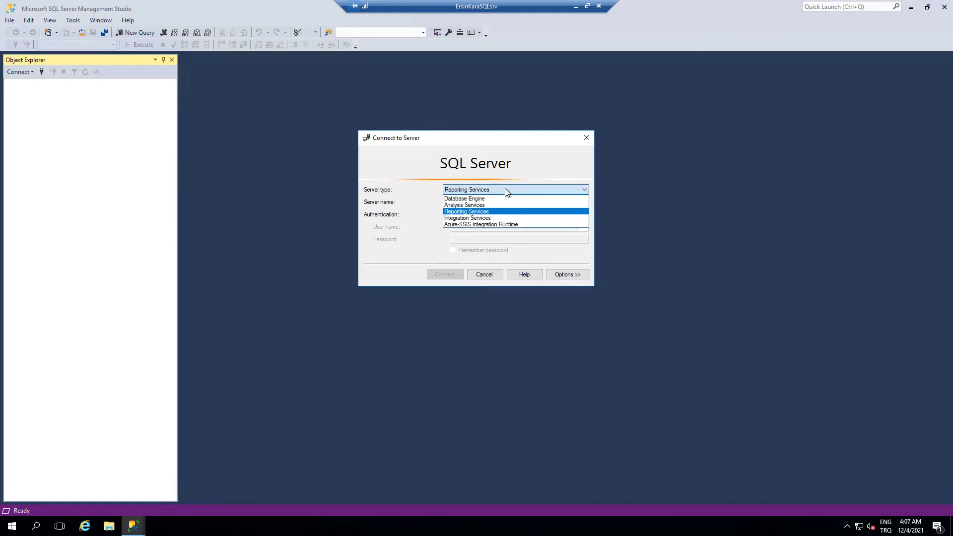
click(496, 218)
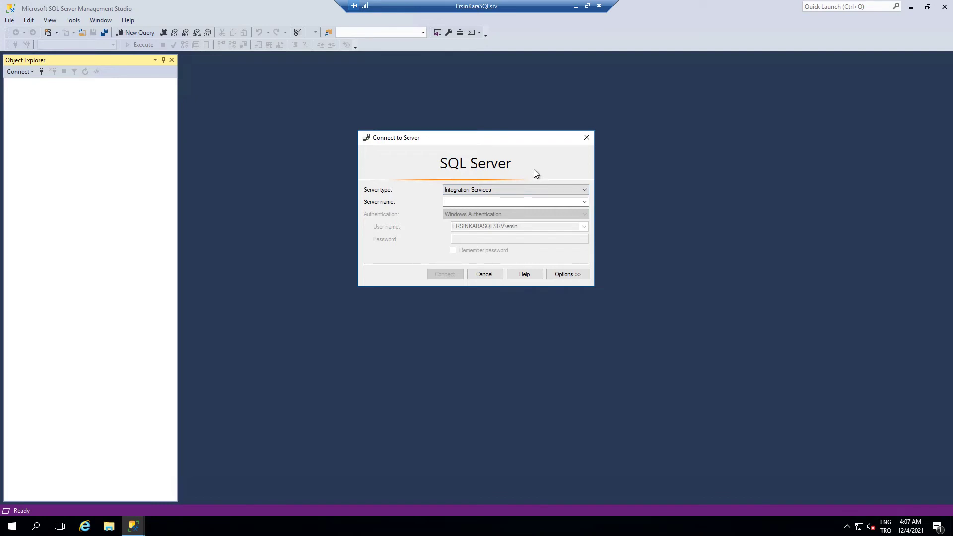
- Select Azure-SSIS Integration Runtime, cancel its Azure sign-in, then return to Database Engine
click(505, 193)
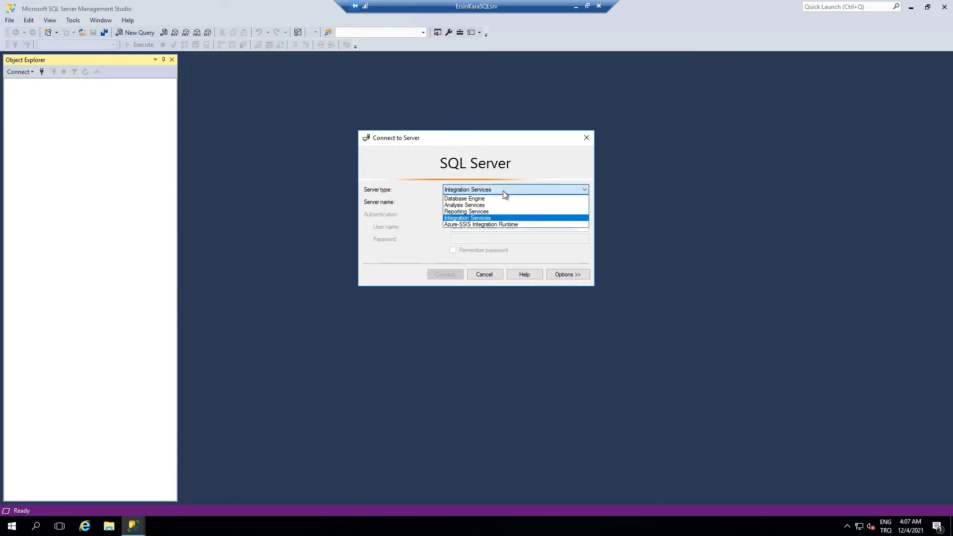
click(507, 224)
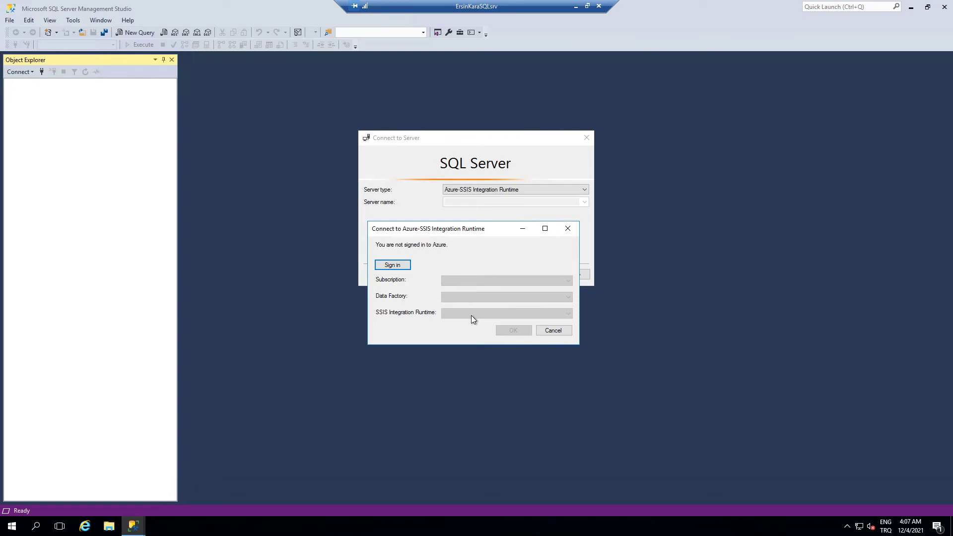
click(553, 330)
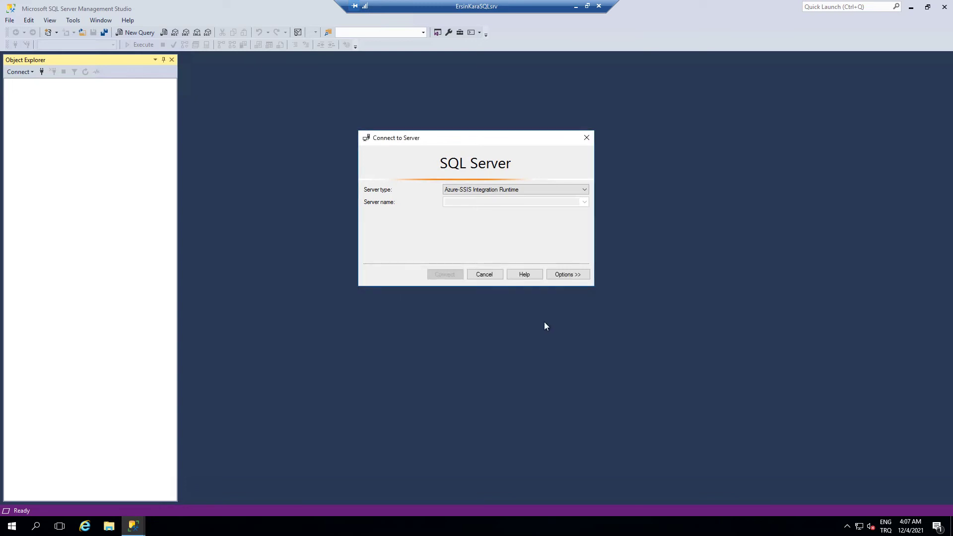
click(490, 190)
click(491, 198)
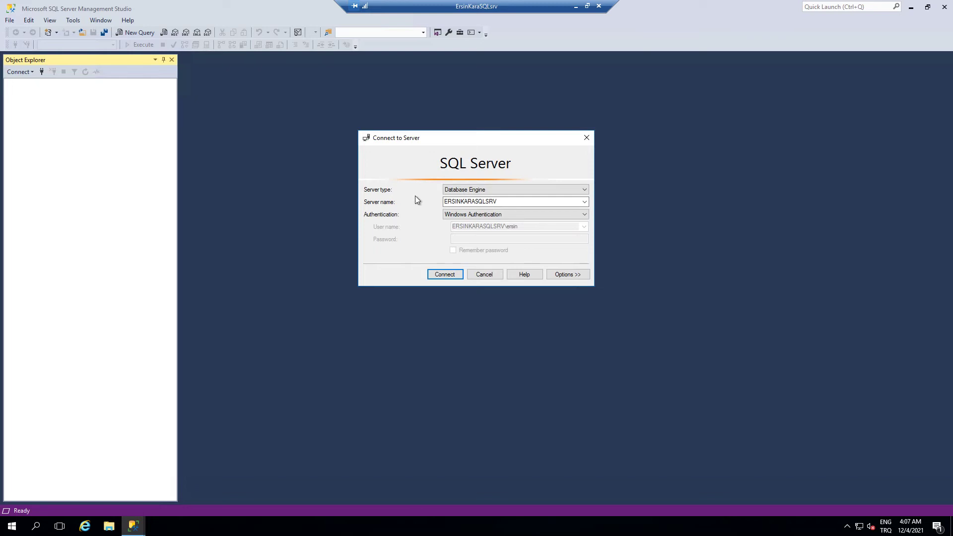
- Try SQL Server Authentication, revert to Windows Authentication, and bring up the Start menu
double_click(510, 202)
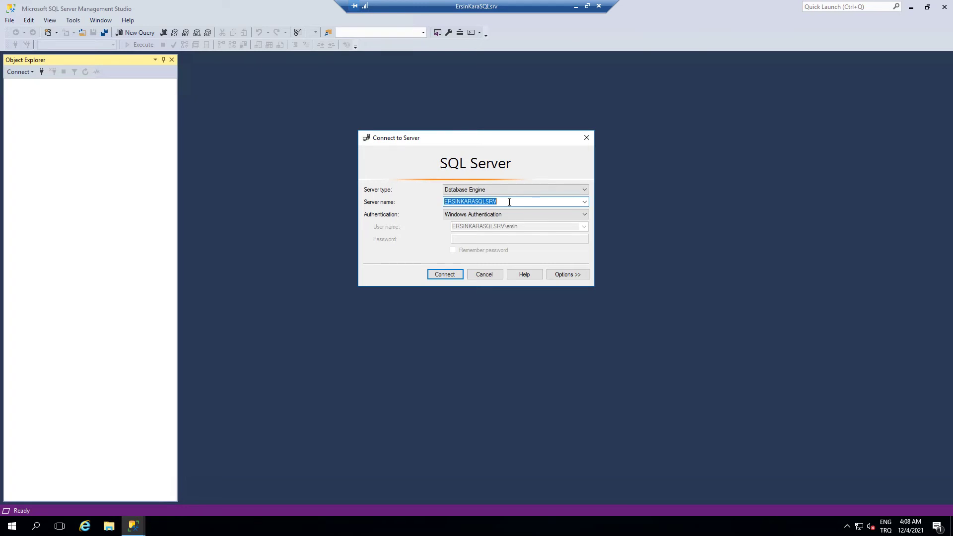
click(530, 216)
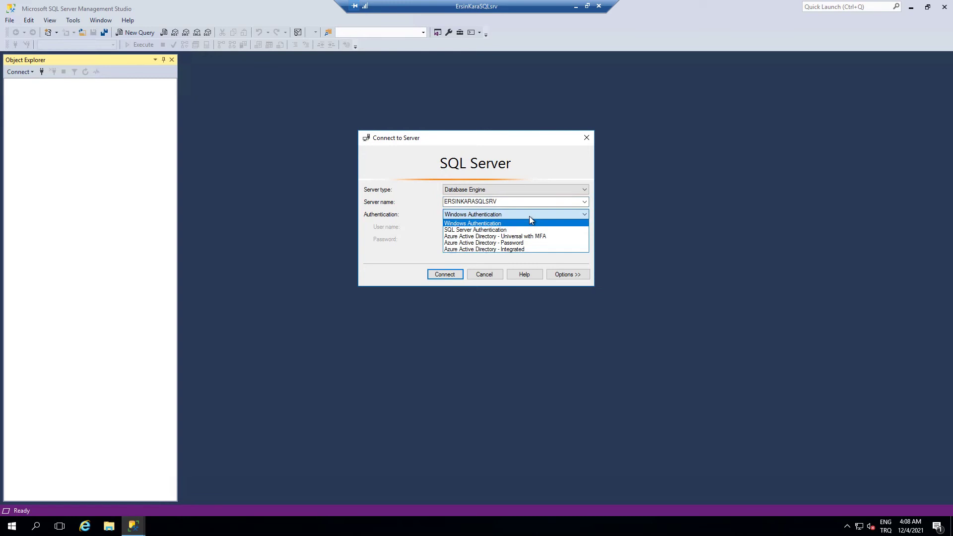
click(467, 231)
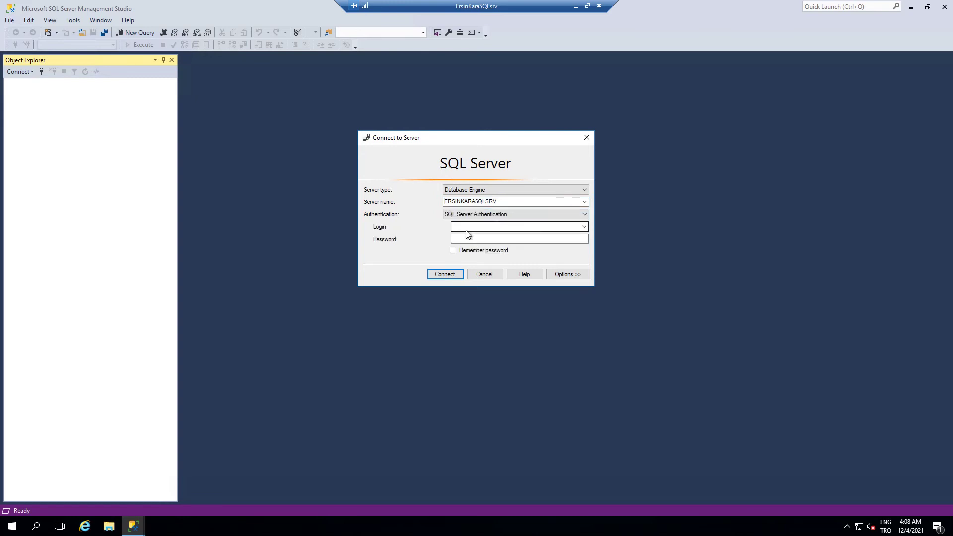
click(511, 216)
click(509, 224)
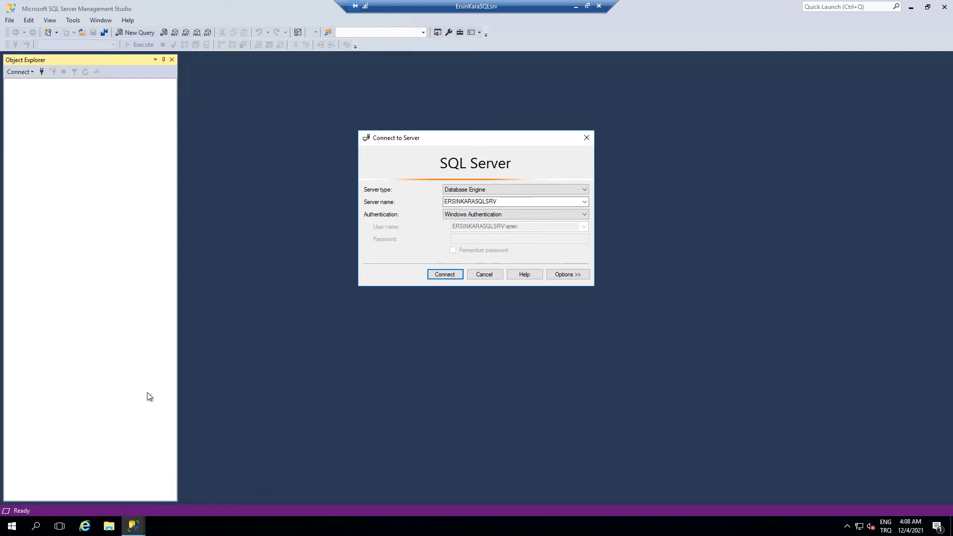
click(12, 527)
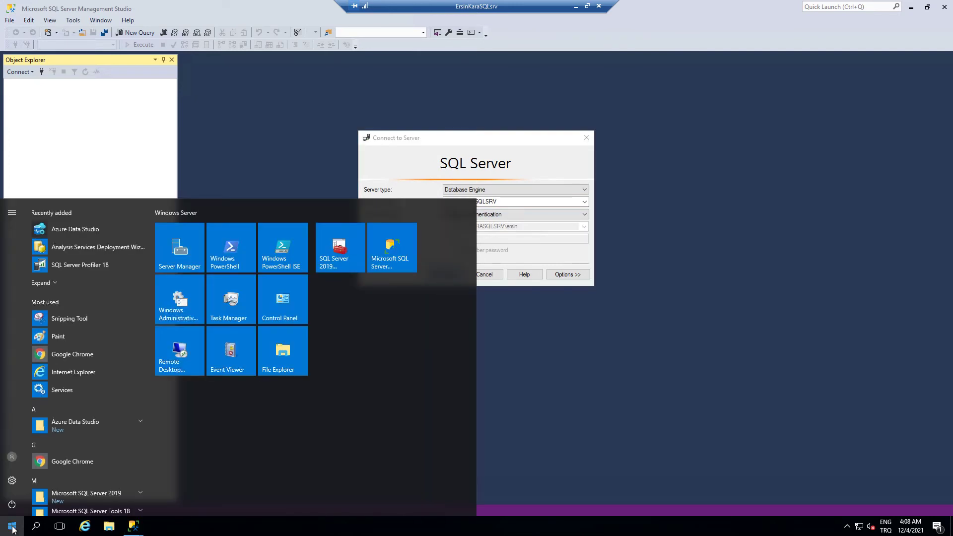
- Run whoami in Command Prompt to confirm the signed-in server account, then return to SSMS
text(cmd)
key(Return)
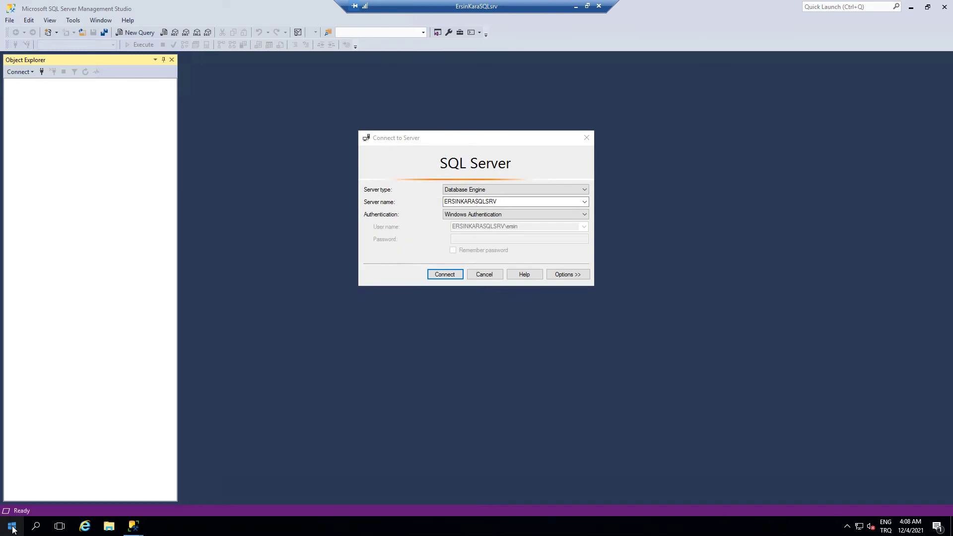
text(whoami)
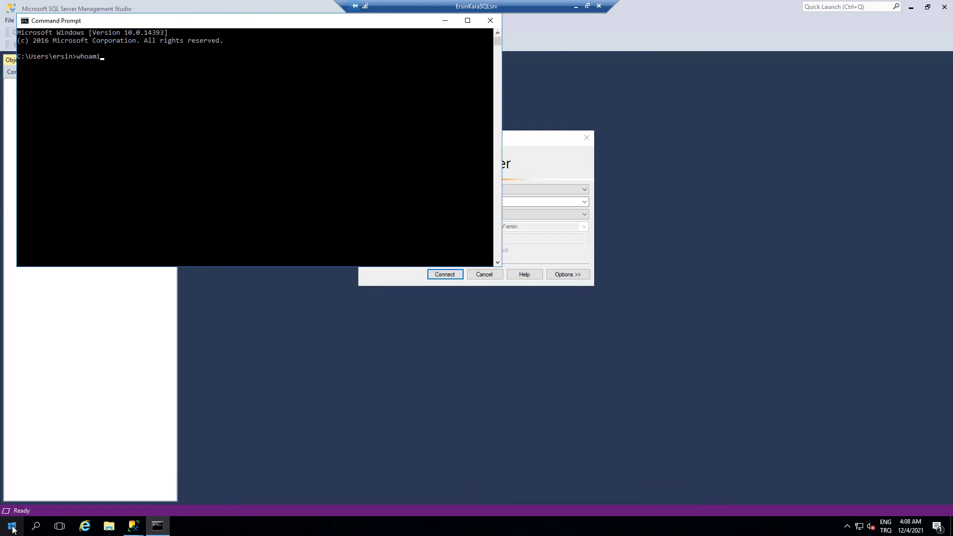
key(Return)
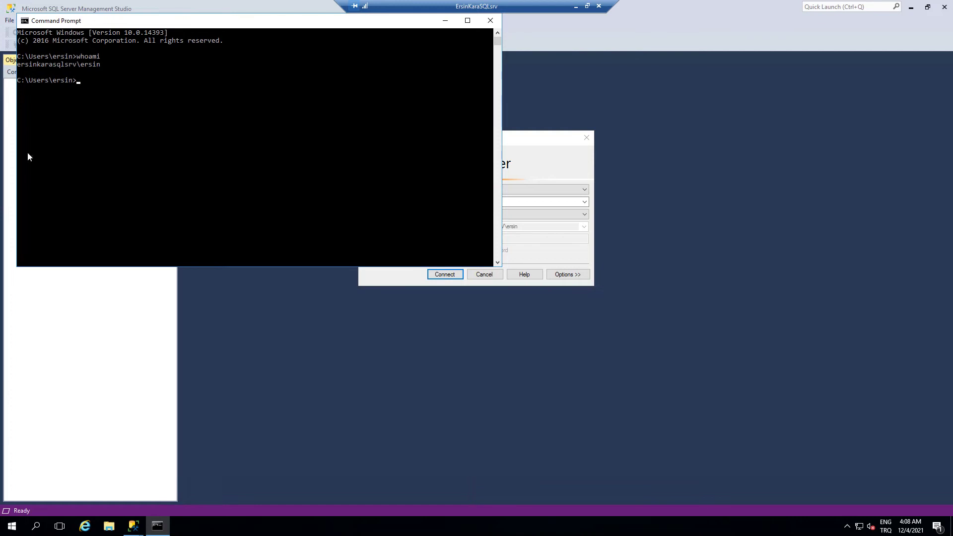
drag(18, 64, 85, 71)
click(528, 158)
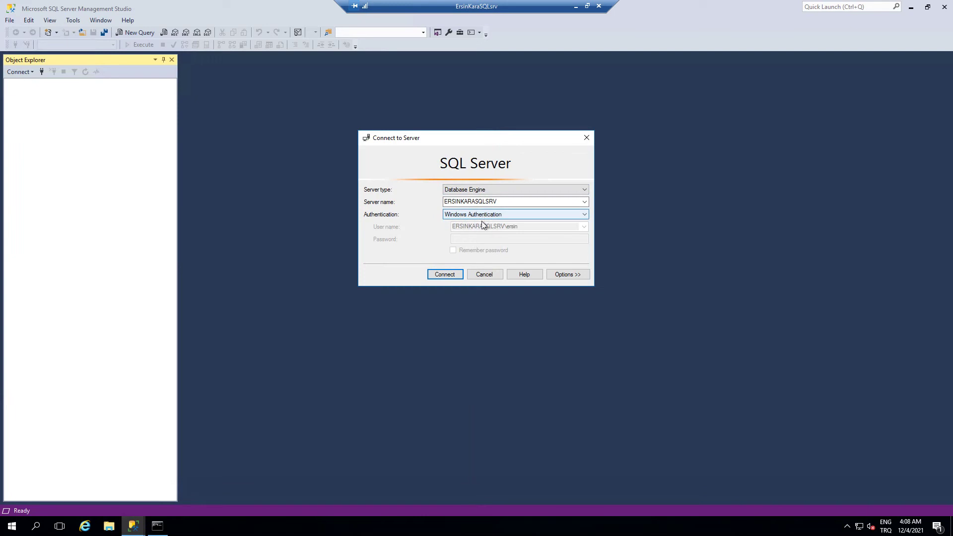
- Connect to the local SQL Server, then select Computer Management under Windows Administrative Tools
click(448, 276)
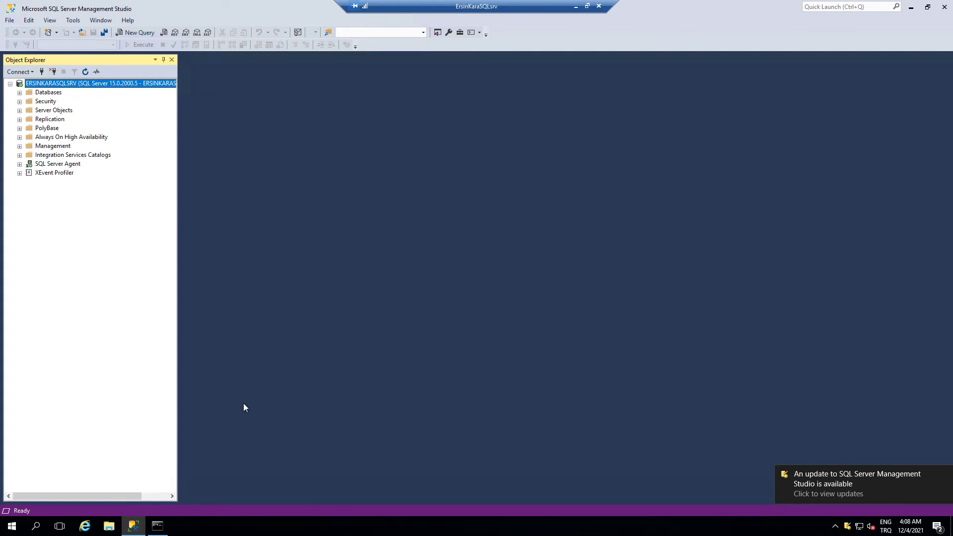
click(11, 527)
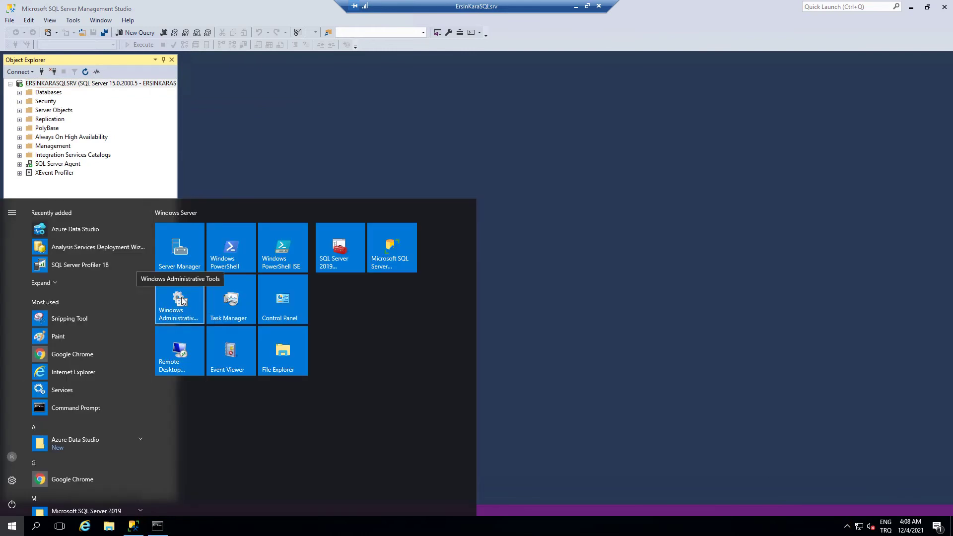
click(181, 299)
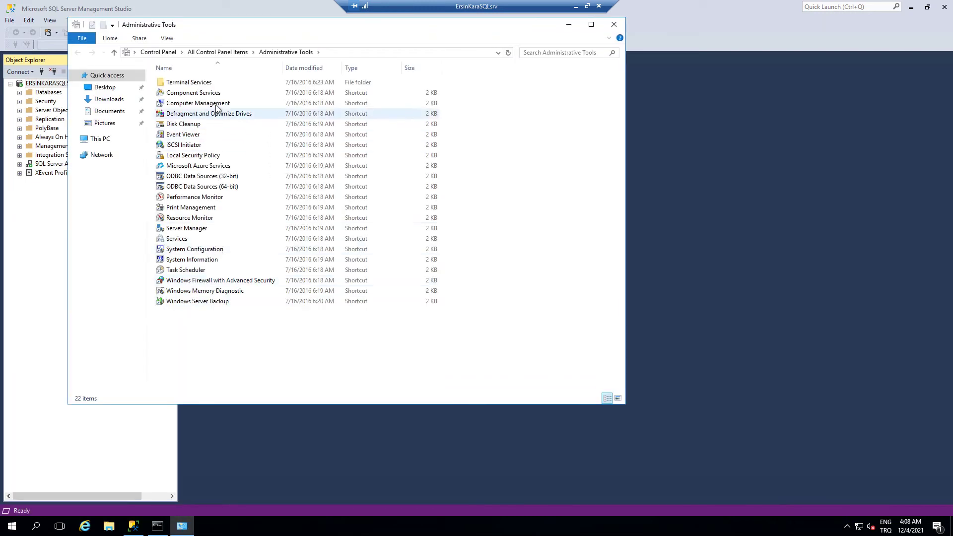
click(230, 104)
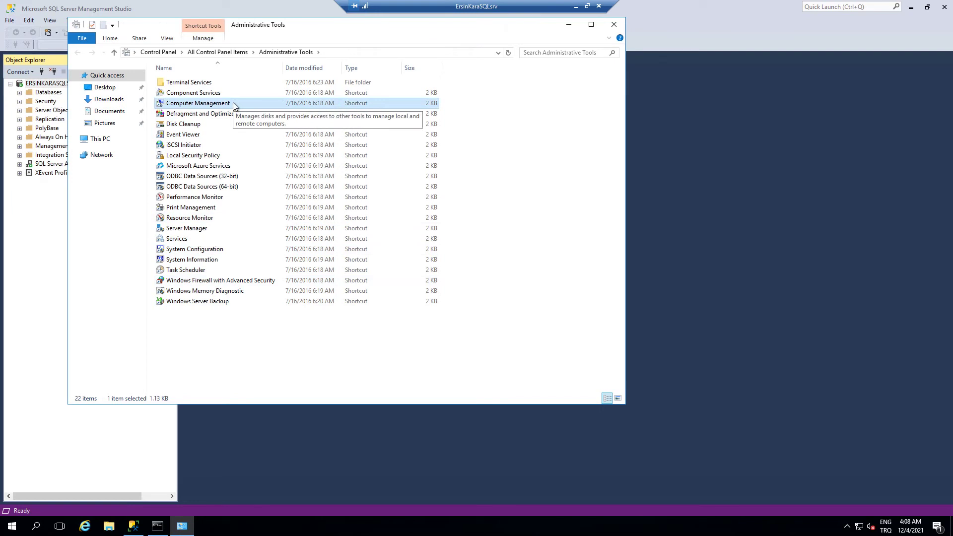
- Open Computer Management, list Local Users and Groups > Users, and bring up its context menu
double_click(234, 103)
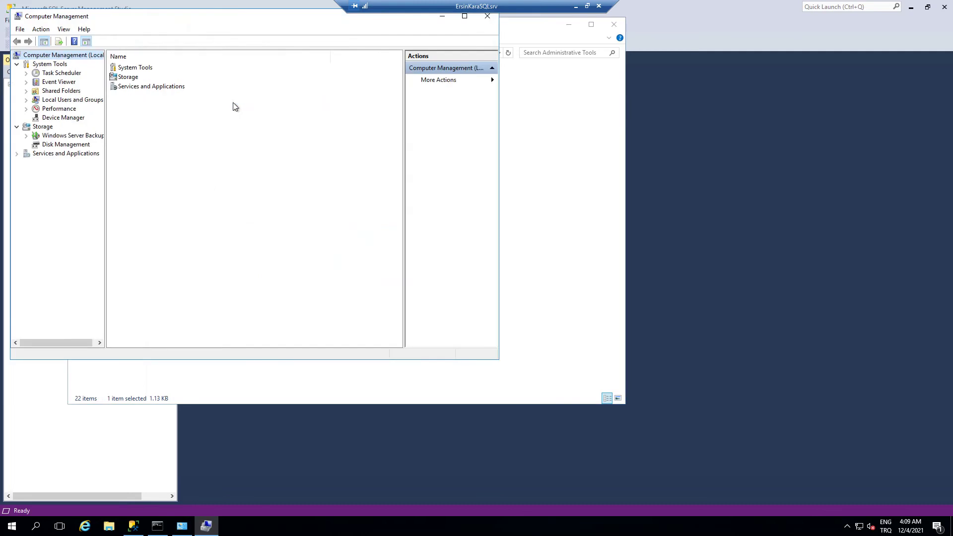
double_click(74, 101)
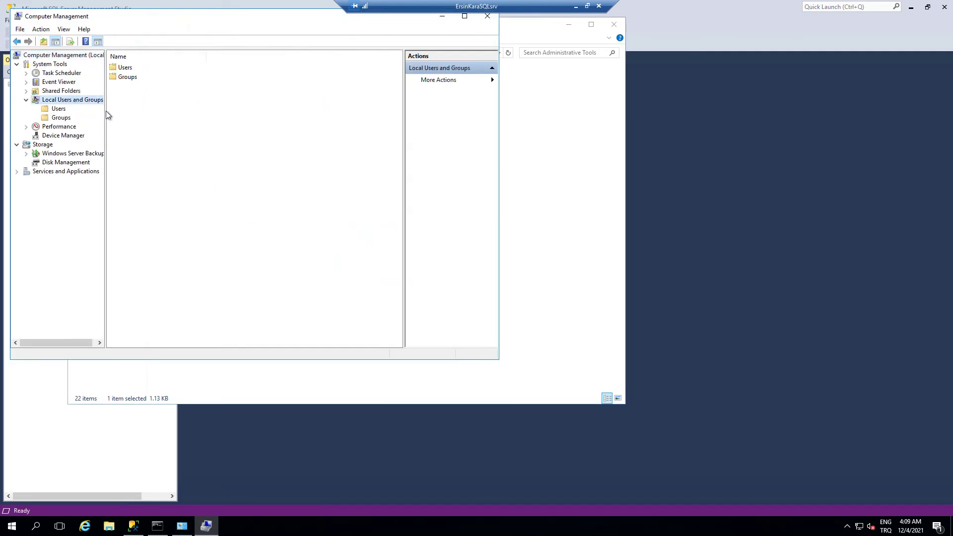
drag(106, 114, 130, 115)
click(58, 110)
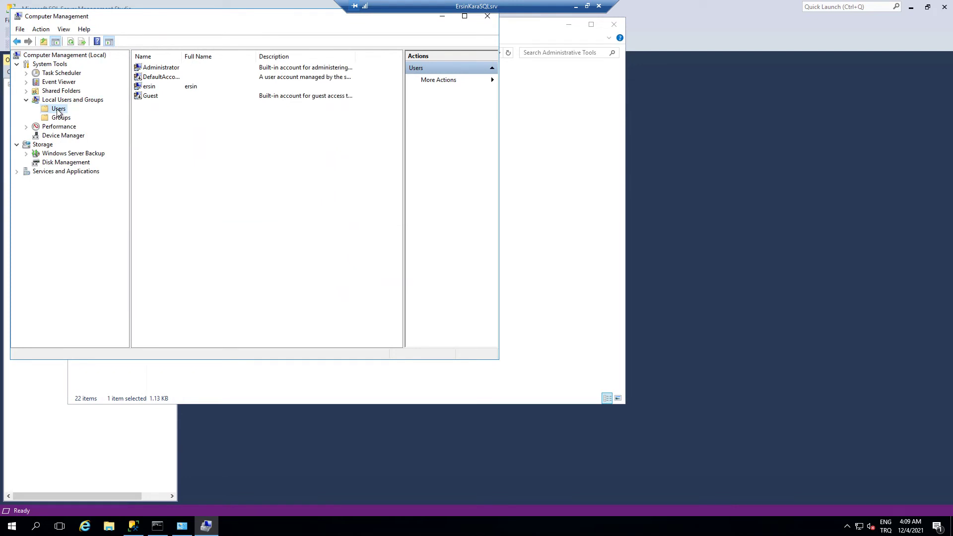
right_click(57, 110)
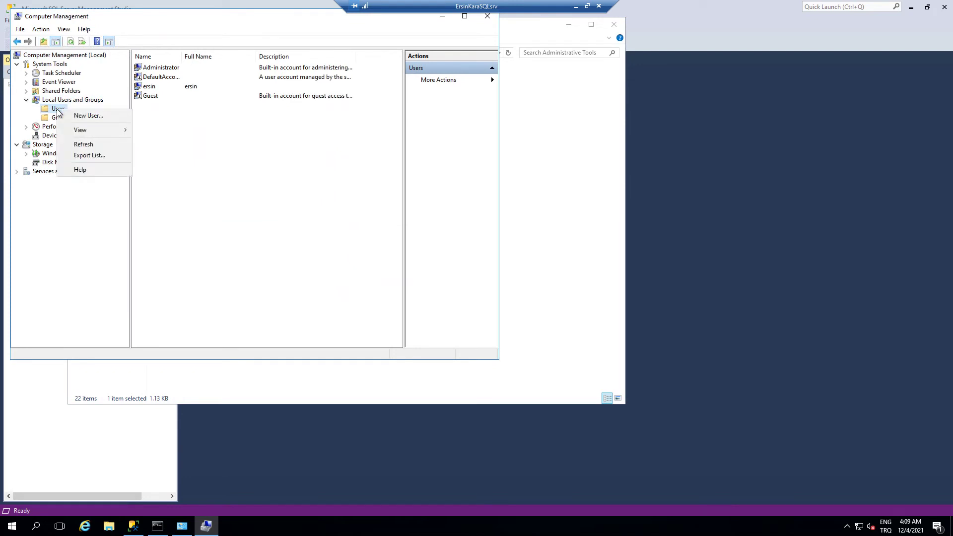
- Create a new user entry with the user's name, full name, description Öğr.Gör. and a password
click(93, 115)
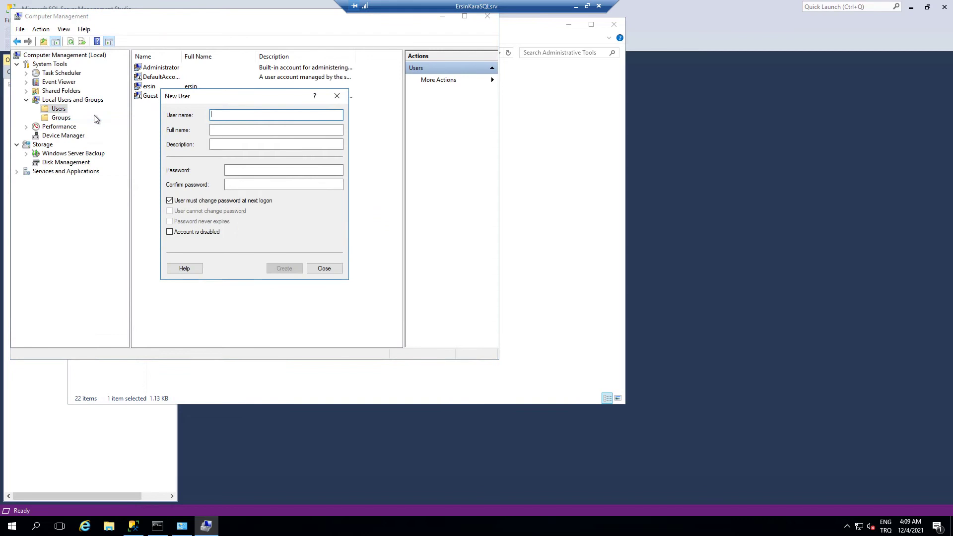
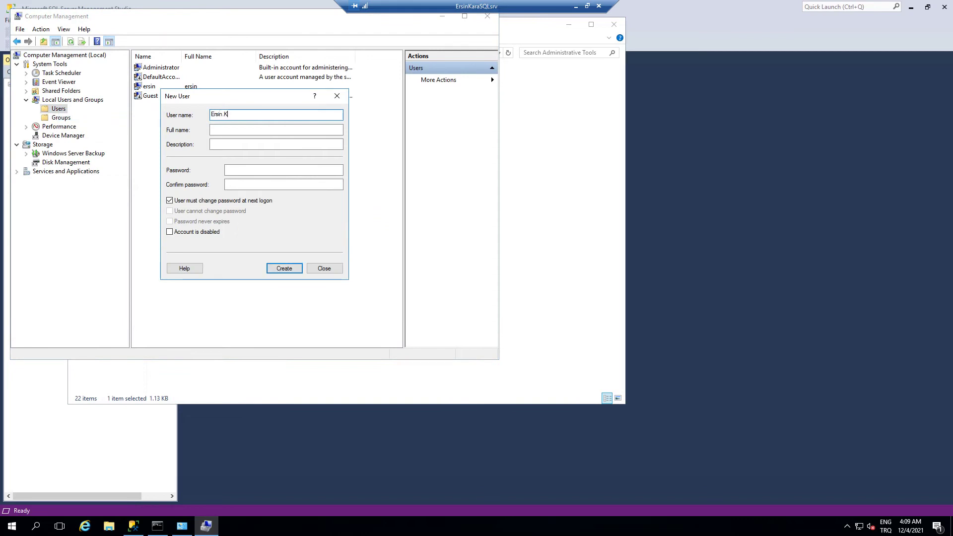
key(Tab)
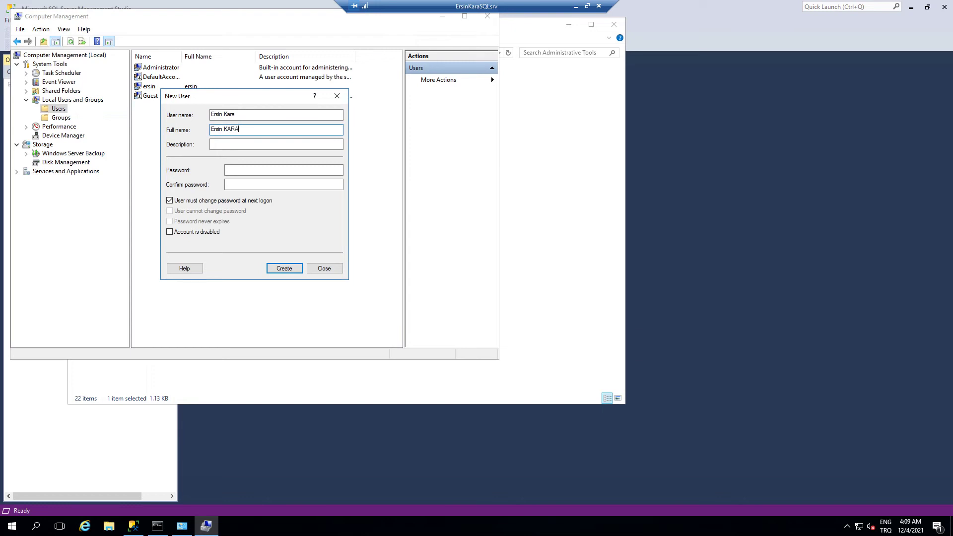
key(Tab)
text(O)
text(ğr.Gör.Ers)
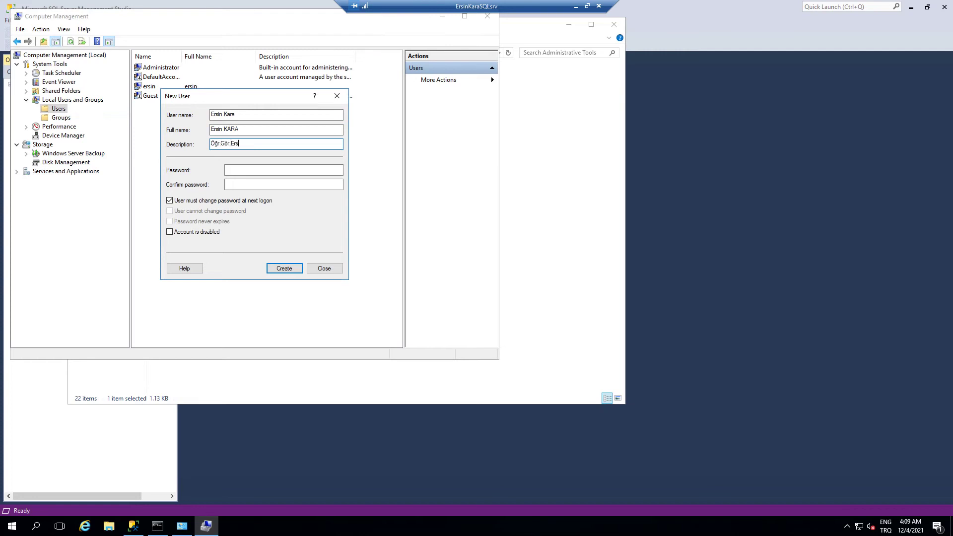
key(BackSpace)
key(BackSpace)
key(BackSpace)
click(236, 170)
text(1)
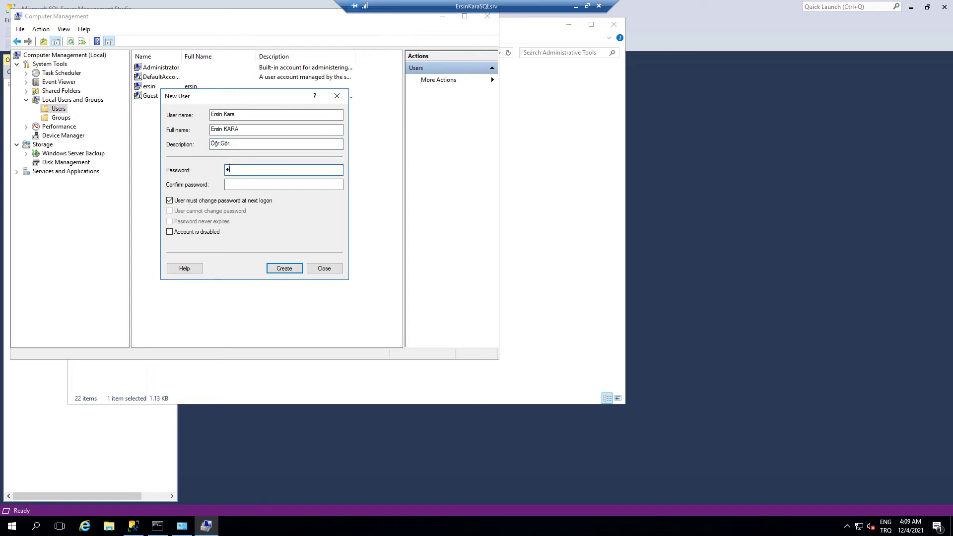
text(234567)
key(Tab)
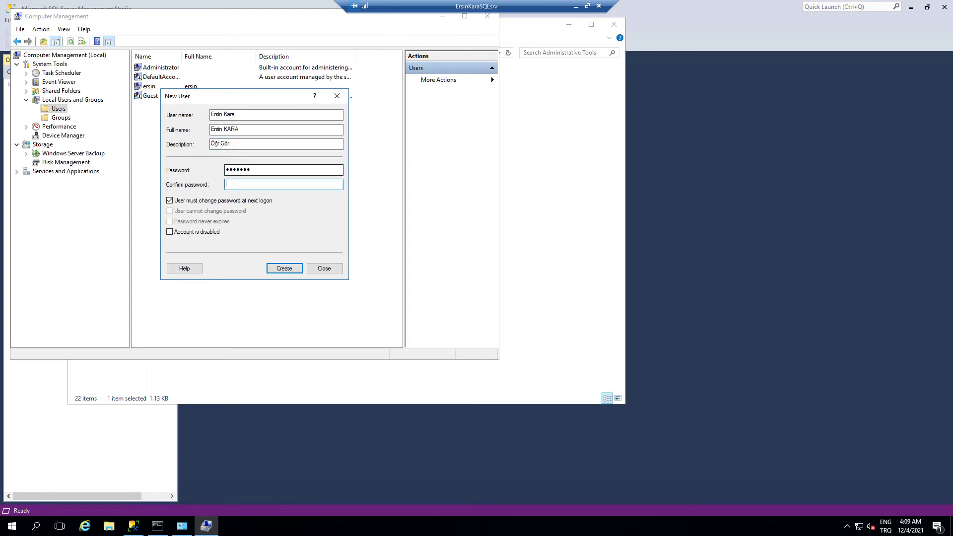
text(1234567)
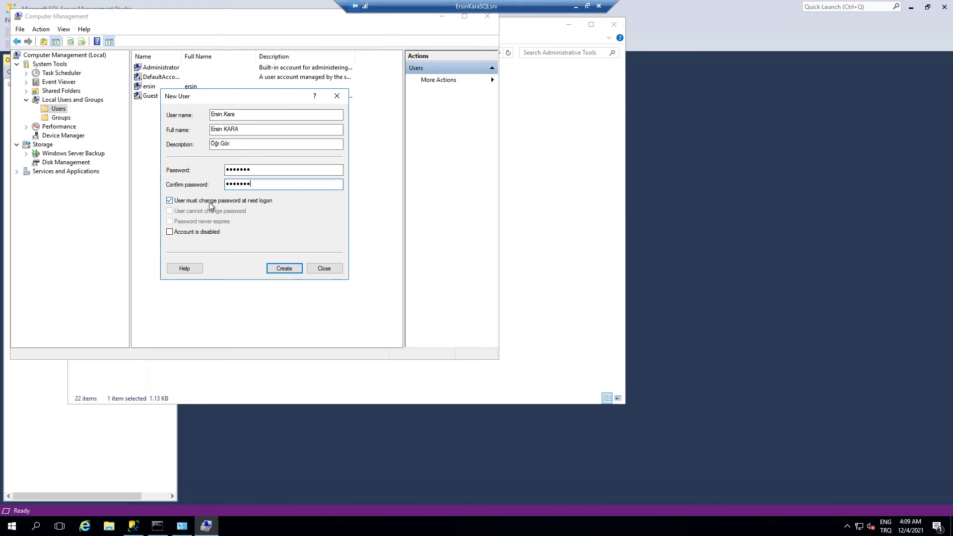
- Set the password options: no forced change at logon, user may change it, normal expiry, and account enabled
click(228, 201)
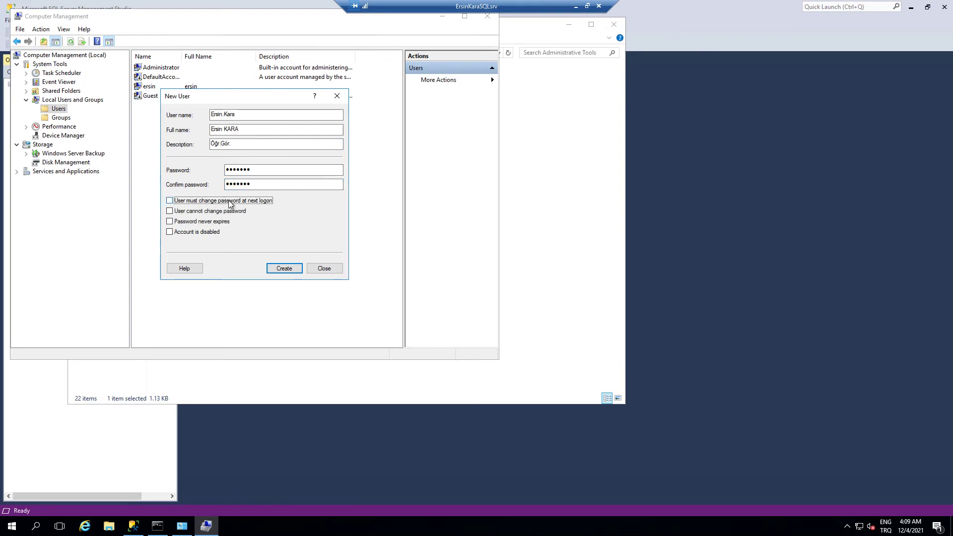
click(226, 214)
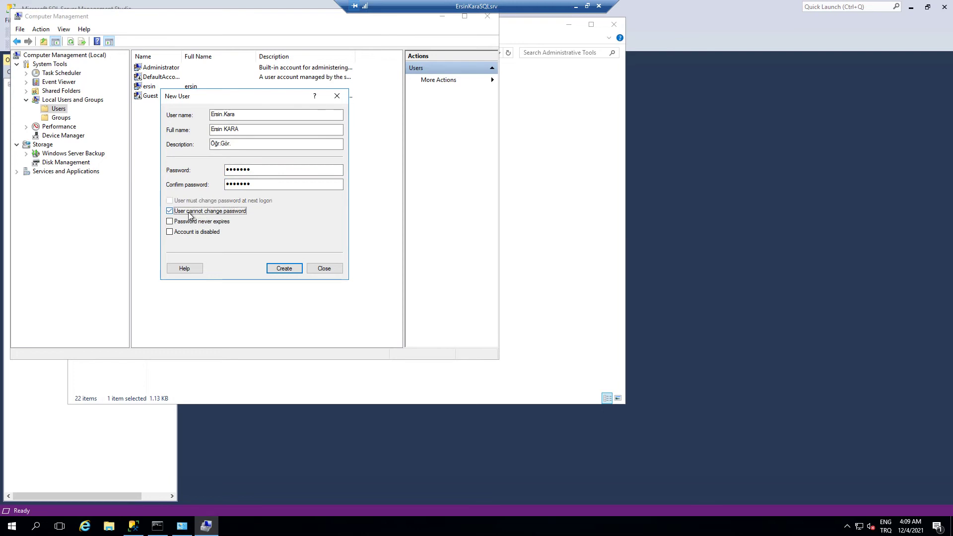
click(217, 214)
click(202, 223)
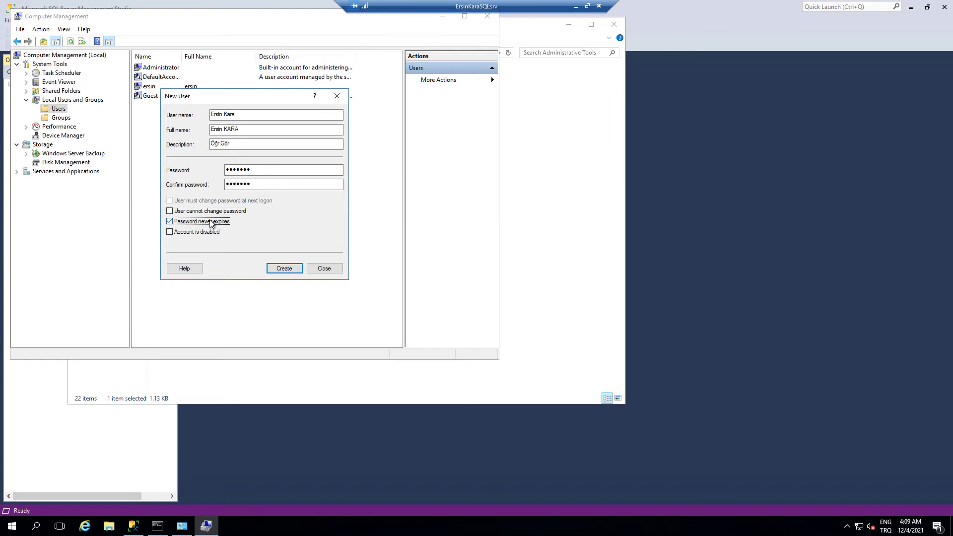
click(210, 223)
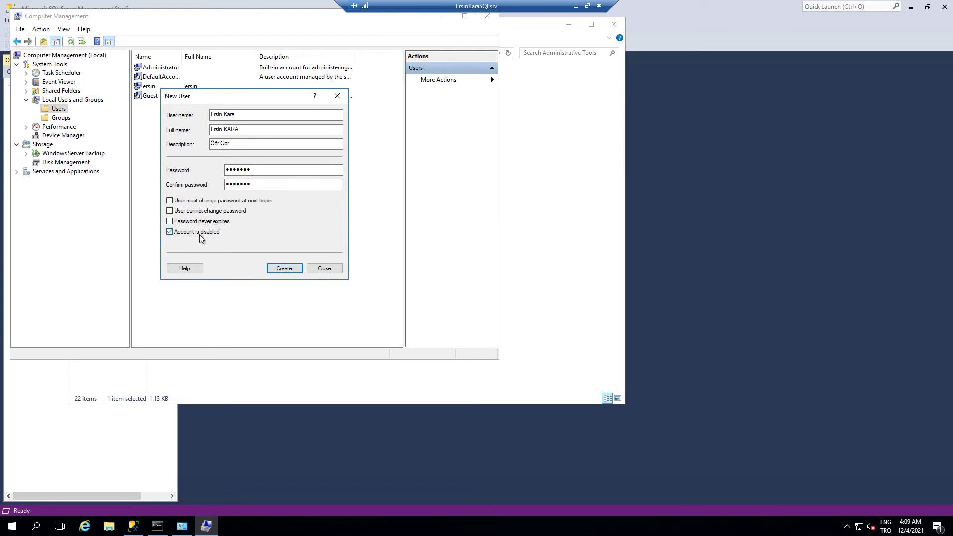
click(199, 235)
- Create the new local user account and close the New User form
drag(244, 116, 202, 116)
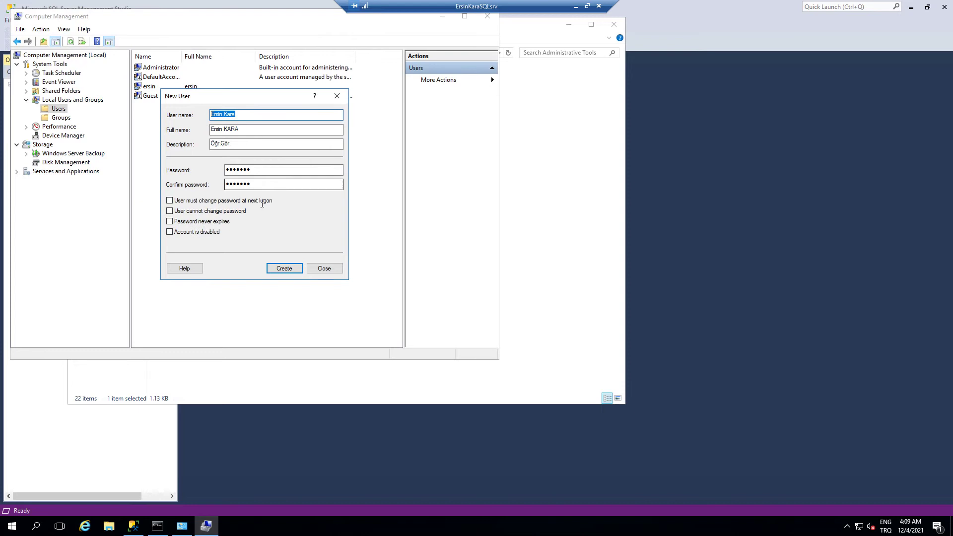
click(285, 271)
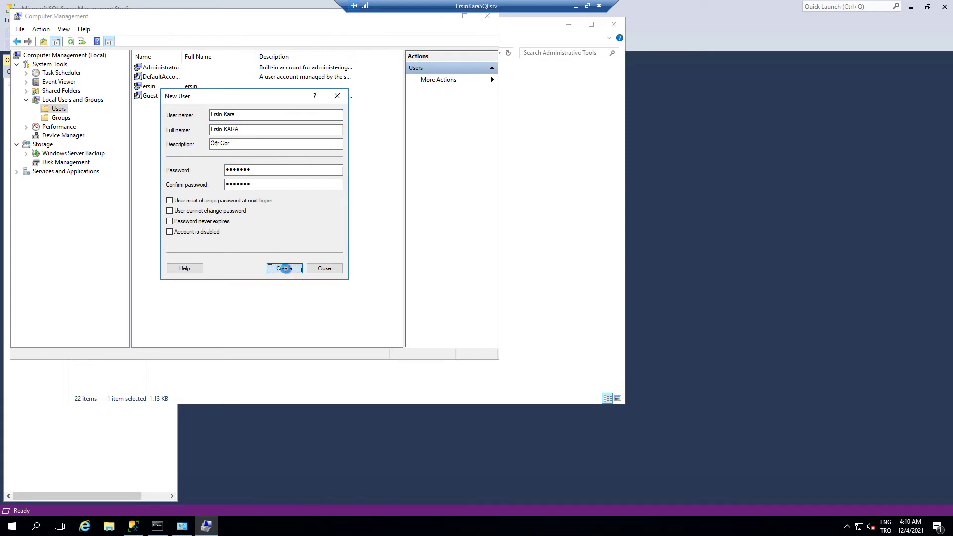
click(331, 270)
click(158, 96)
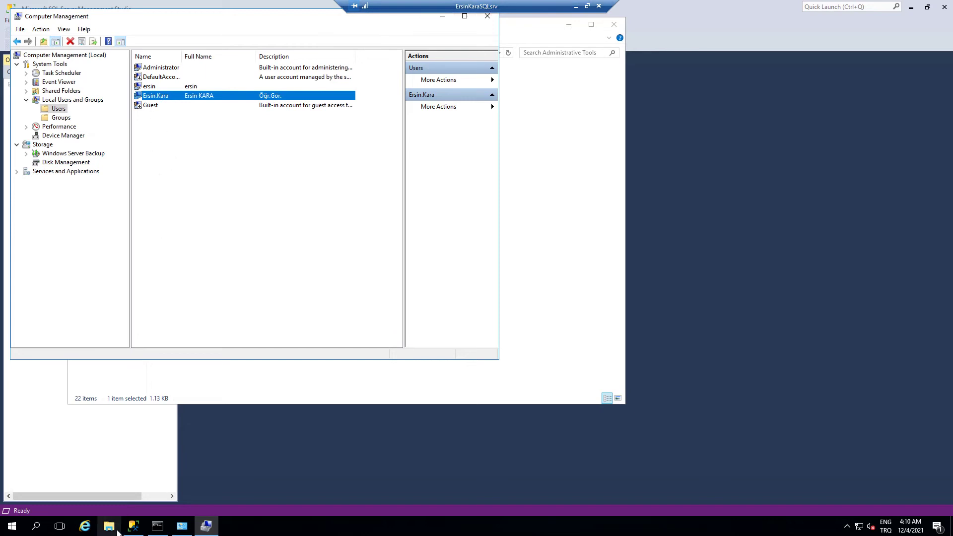
double_click(151, 96)
click(215, 89)
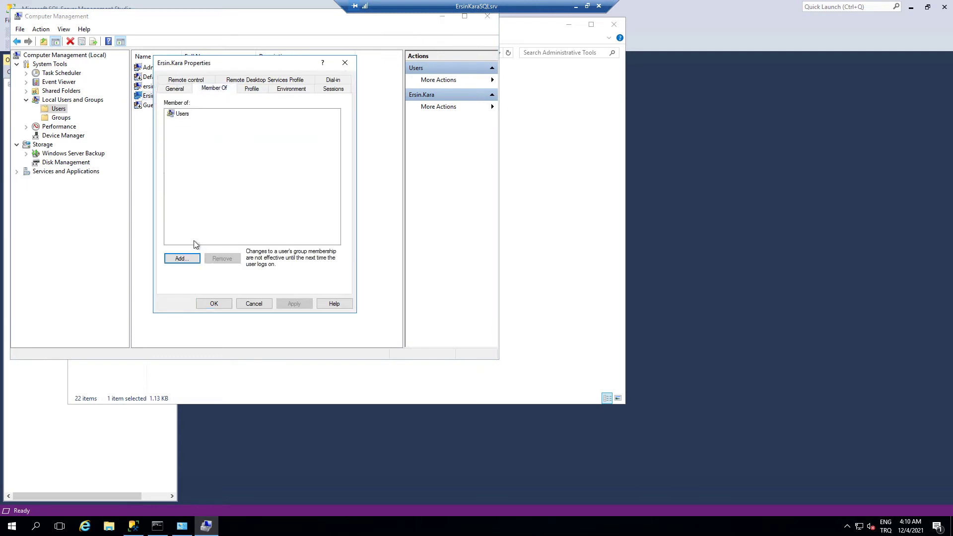
click(182, 259)
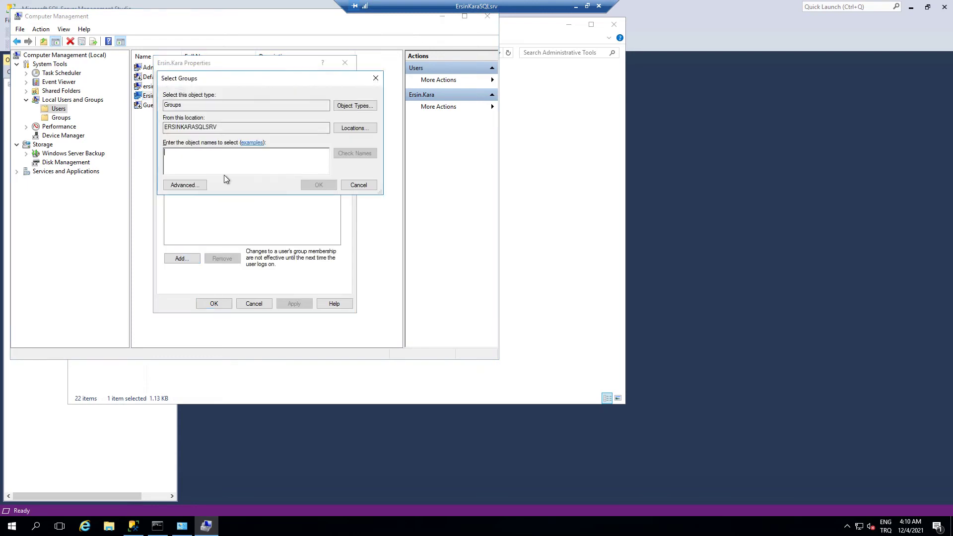
click(185, 185)
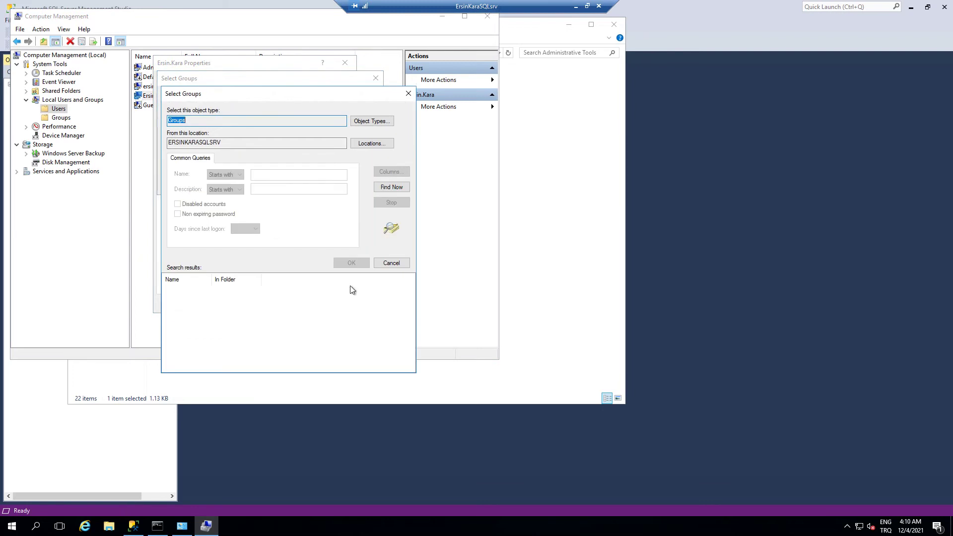
click(391, 187)
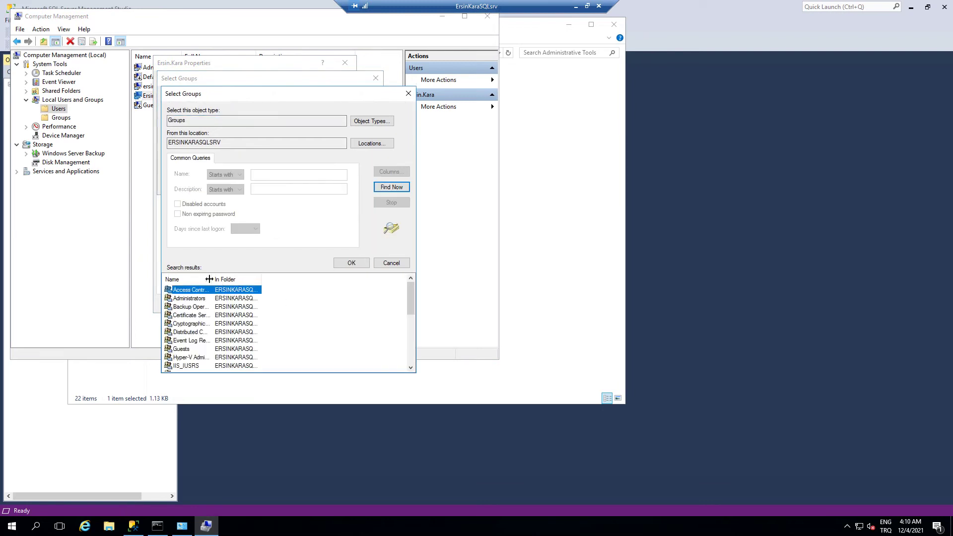
drag(209, 279, 255, 279)
click(265, 324)
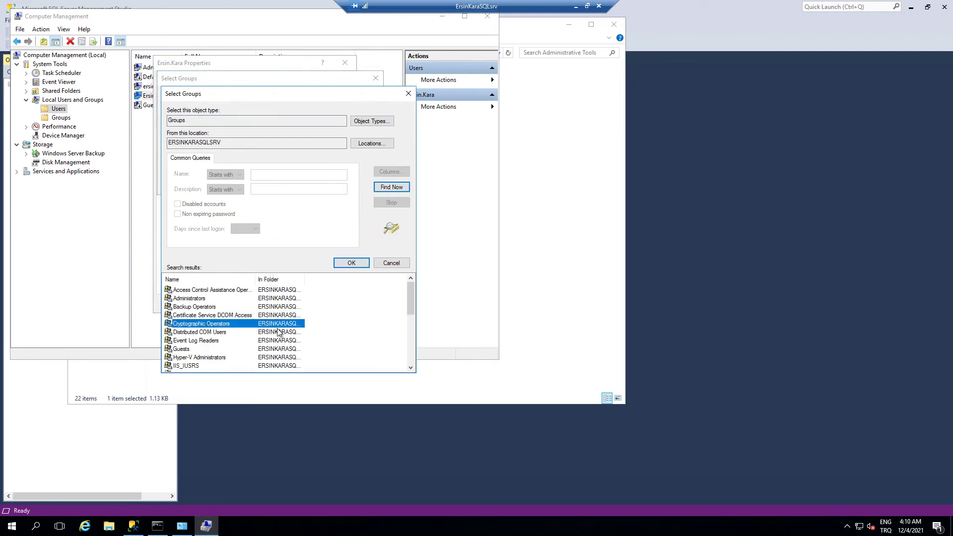
scroll(278, 332, down, 3)
scroll(278, 332, down, 2)
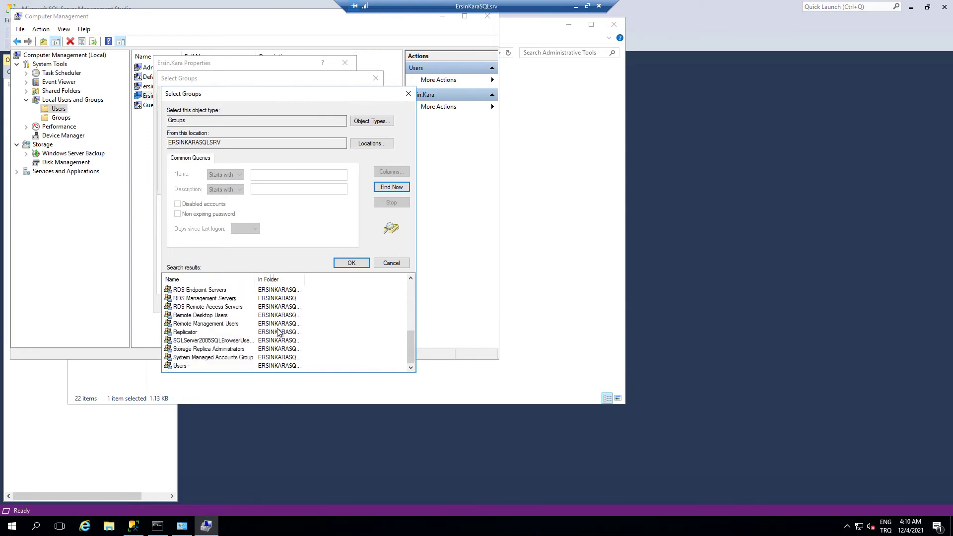
click(216, 318)
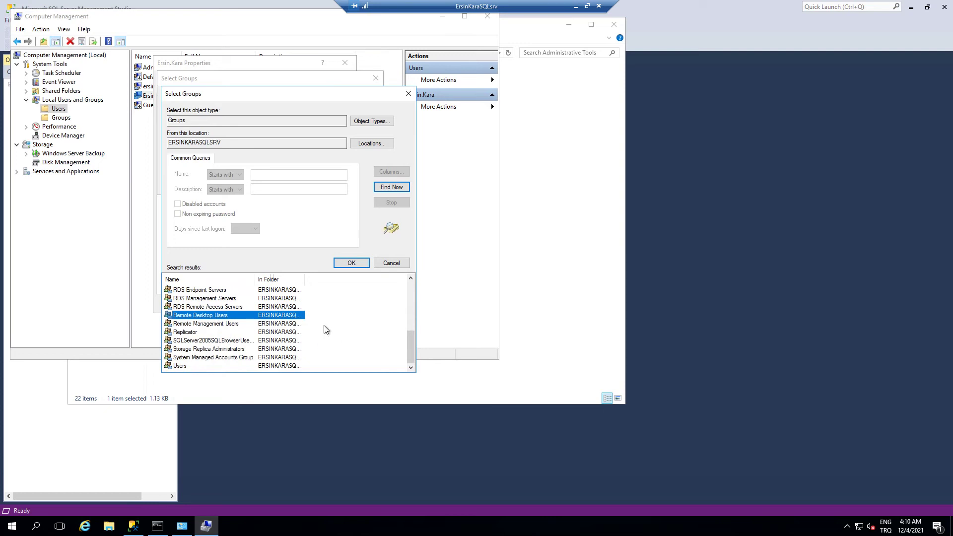
click(390, 263)
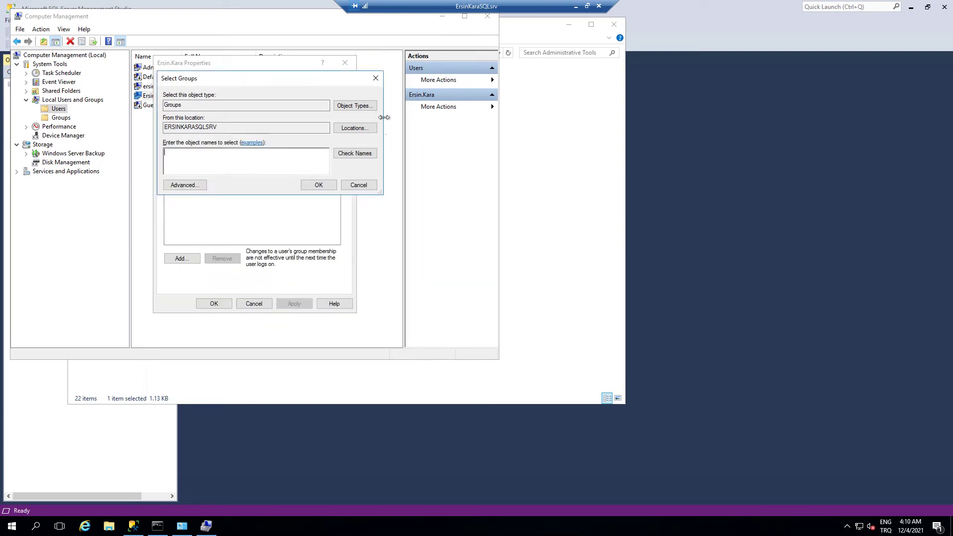
click(376, 78)
click(344, 62)
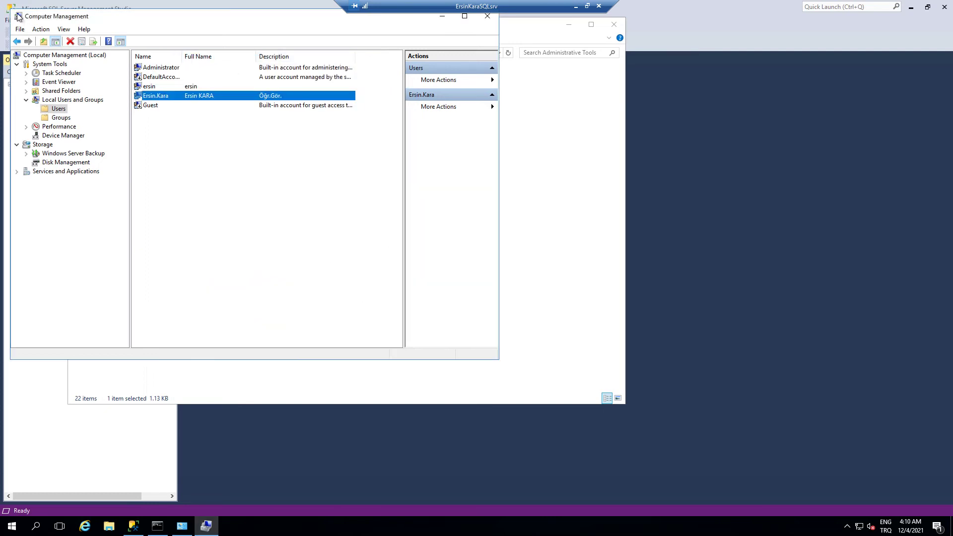
- Close Computer Management and open the Remote settings from This PC's properties
double_click(18, 16)
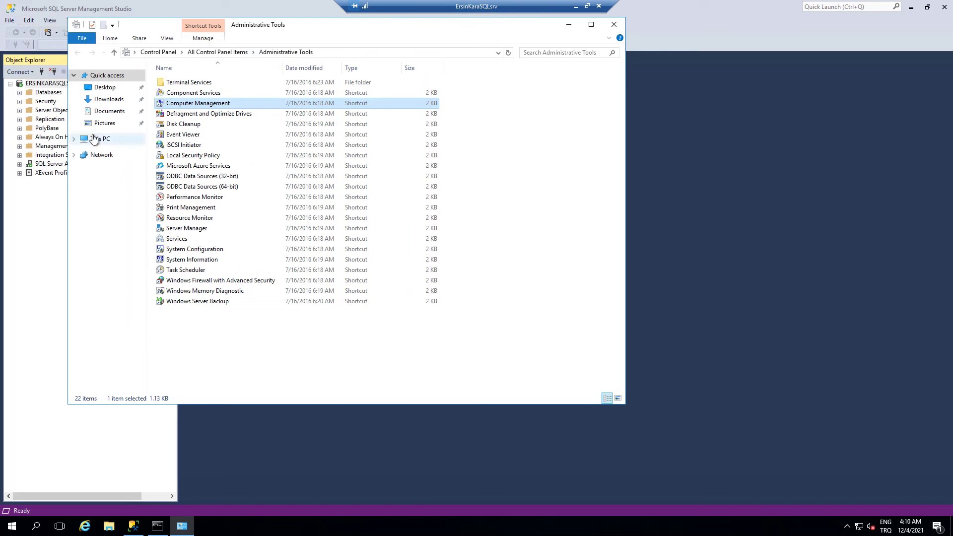
right_click(96, 138)
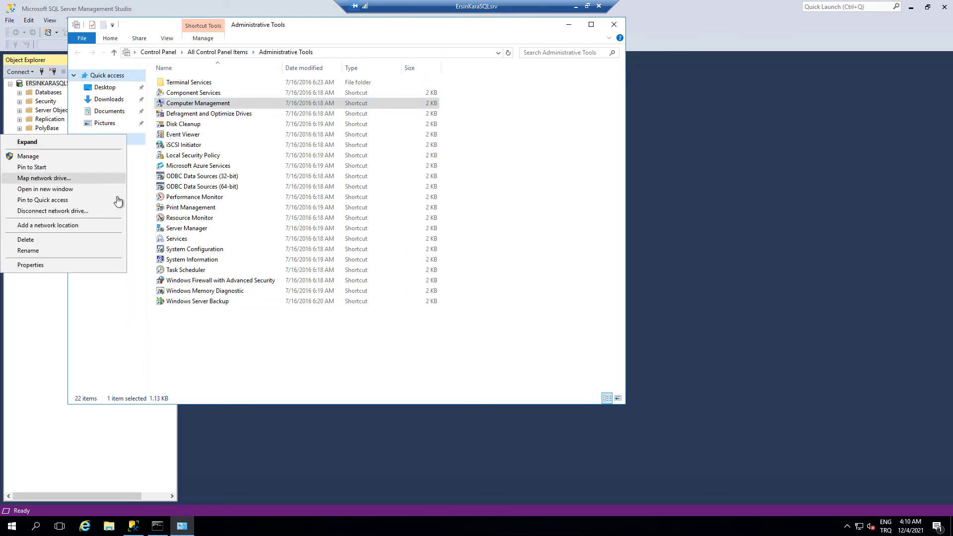
click(73, 267)
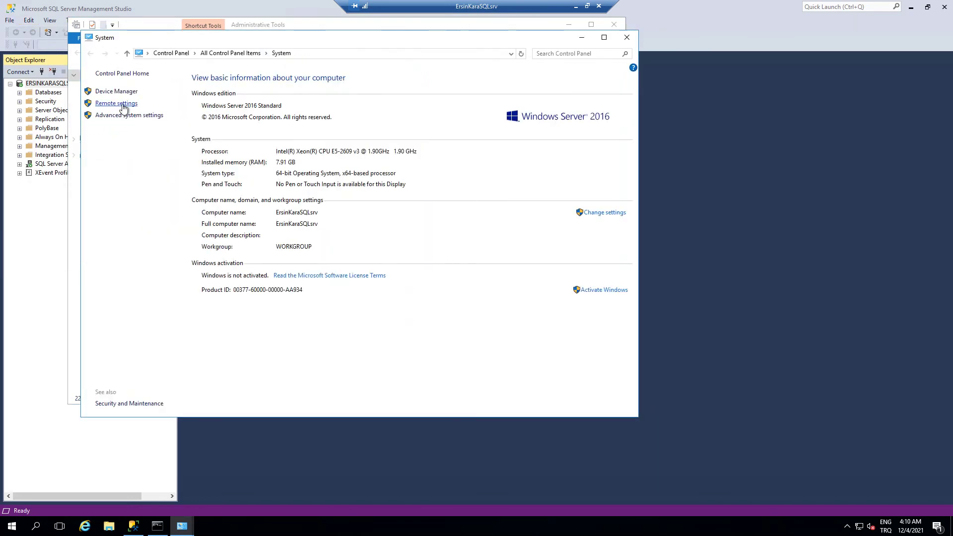
click(117, 103)
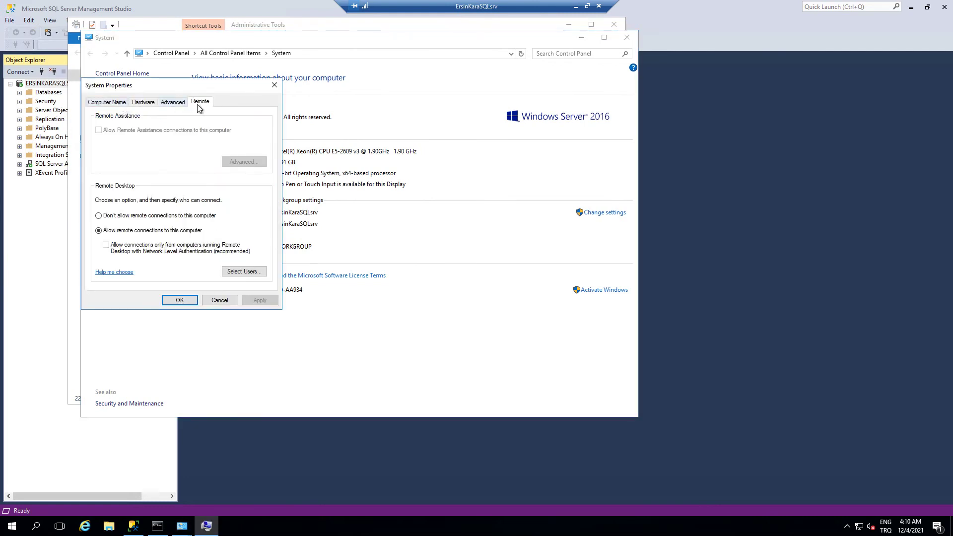
- Add the new local user to the Remote Desktop users list and apply the remote settings
click(249, 274)
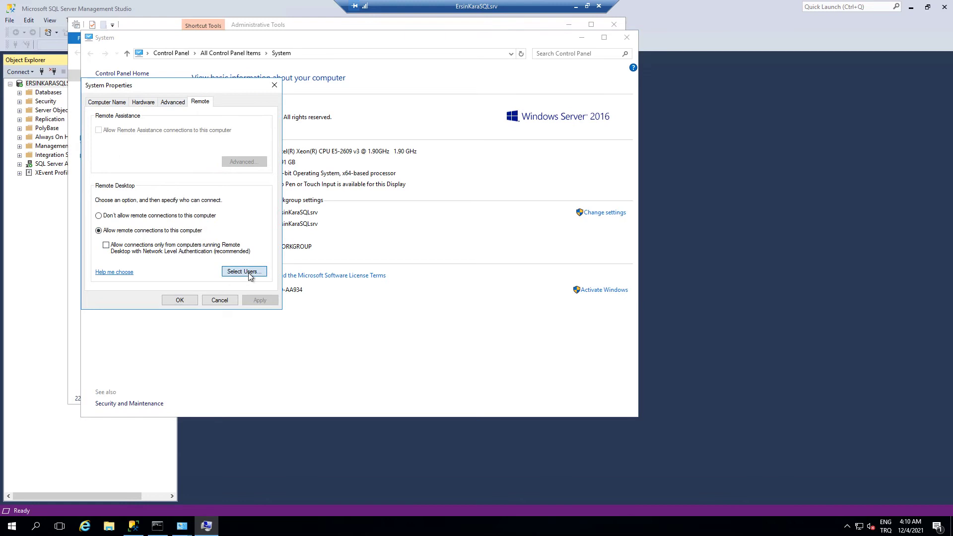
click(109, 201)
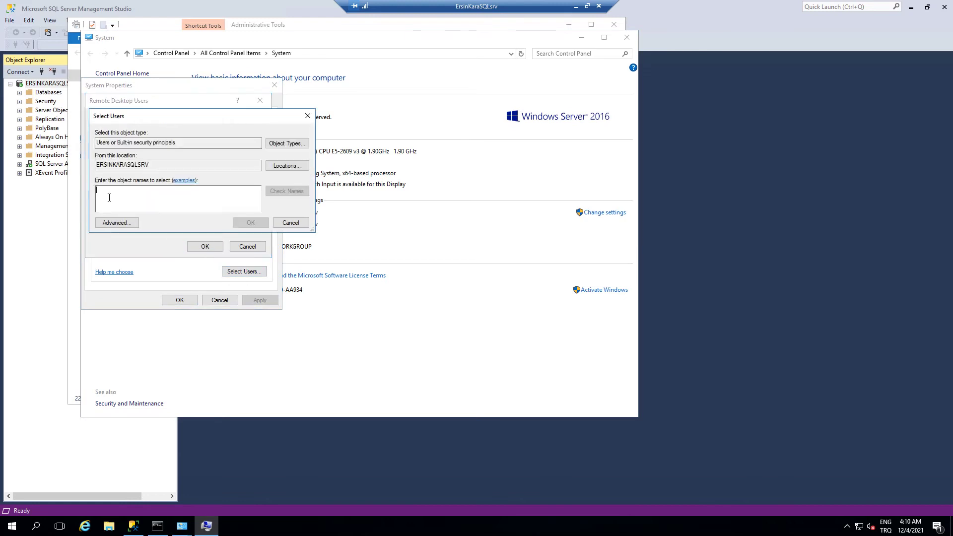
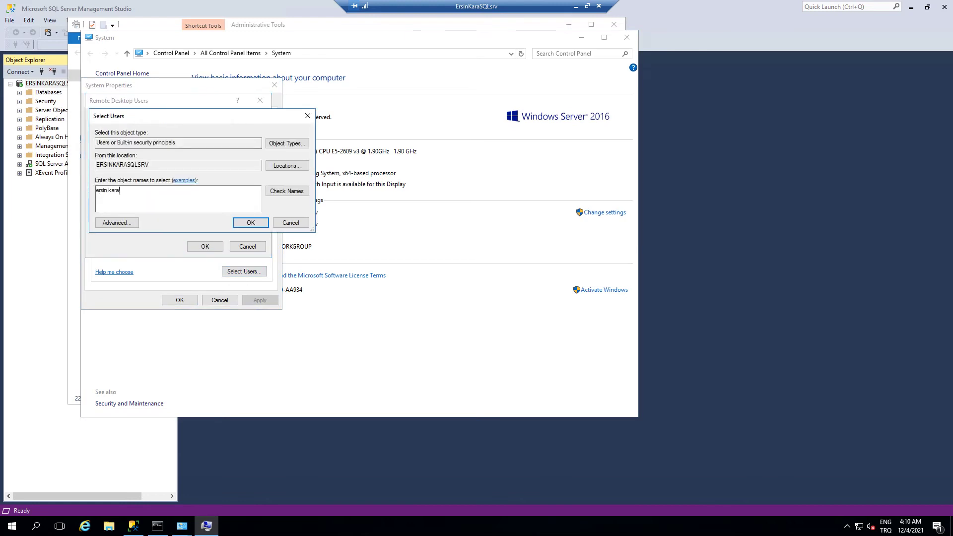
click(276, 192)
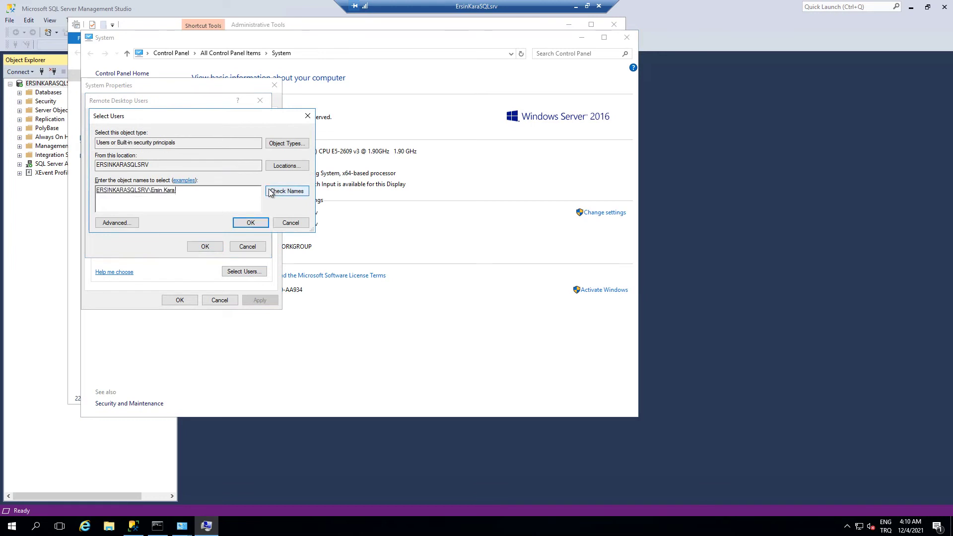
click(250, 224)
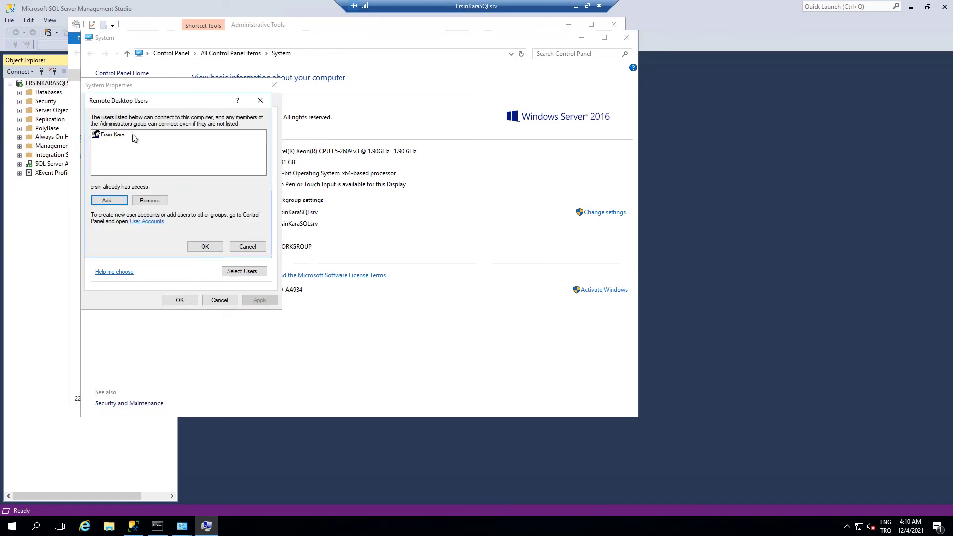
click(205, 246)
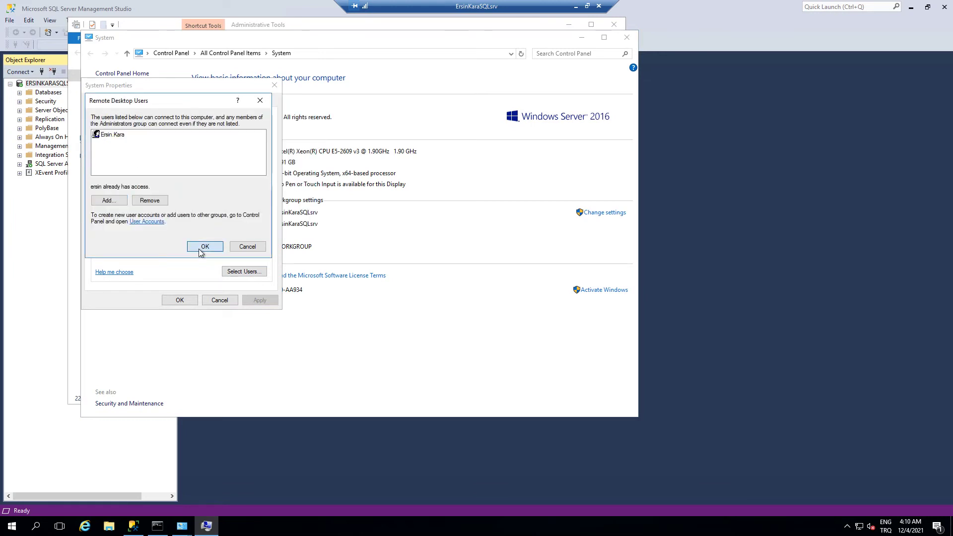
click(186, 300)
click(172, 53)
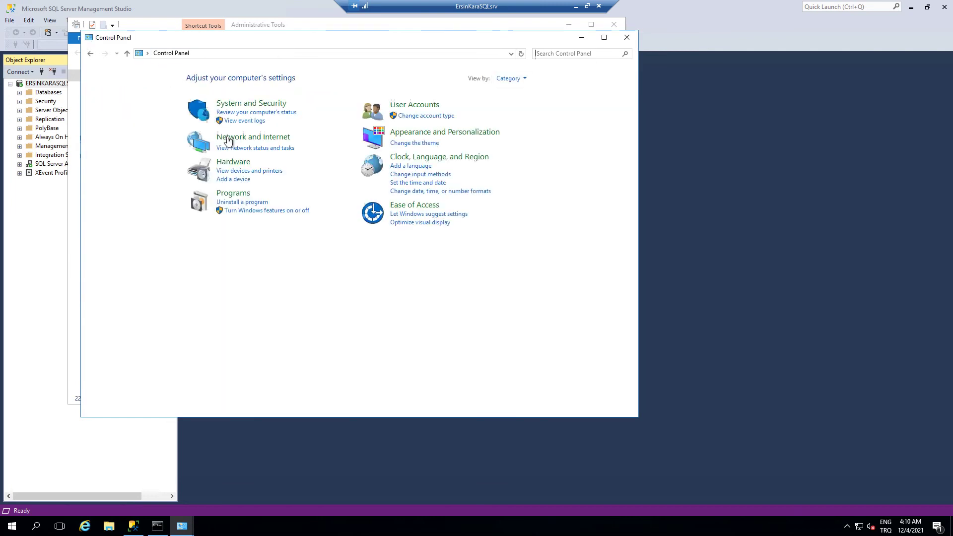
click(525, 80)
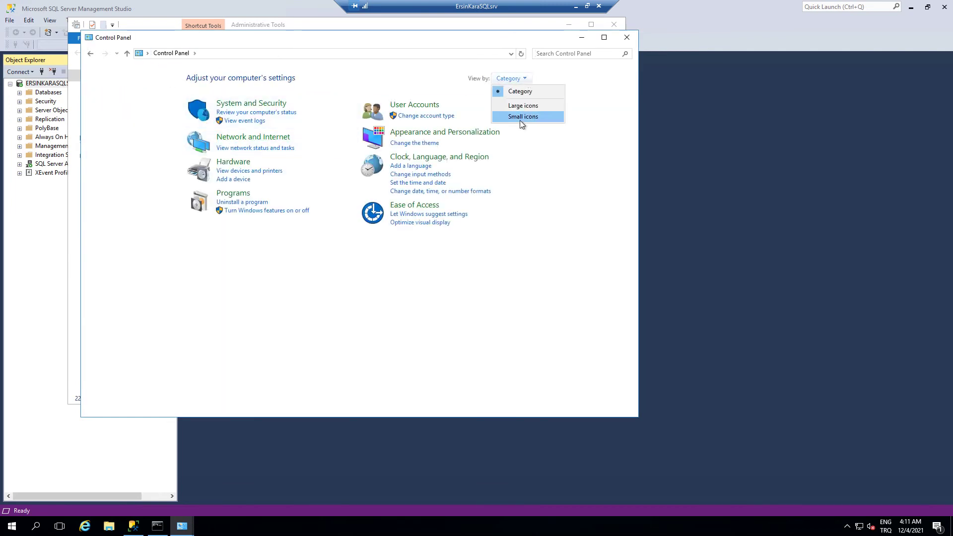
click(520, 120)
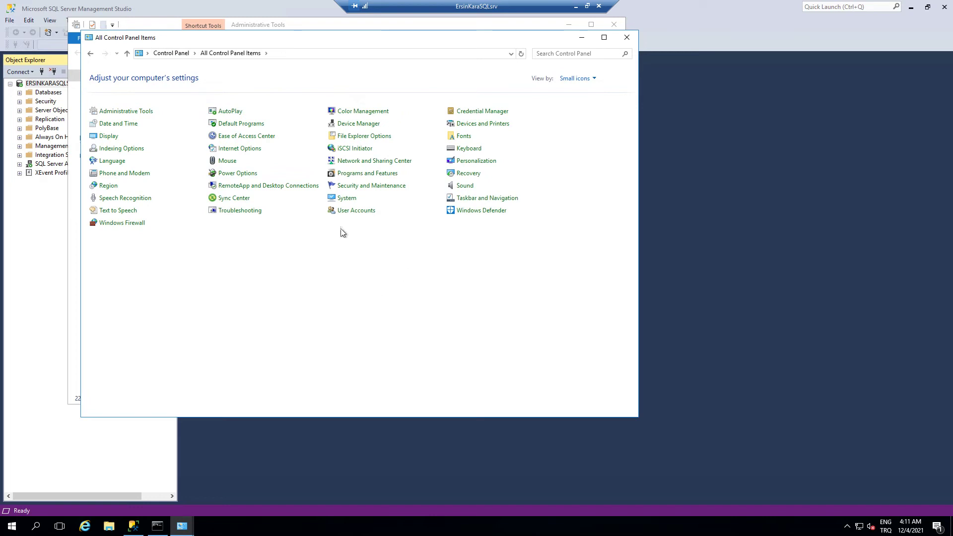
click(343, 200)
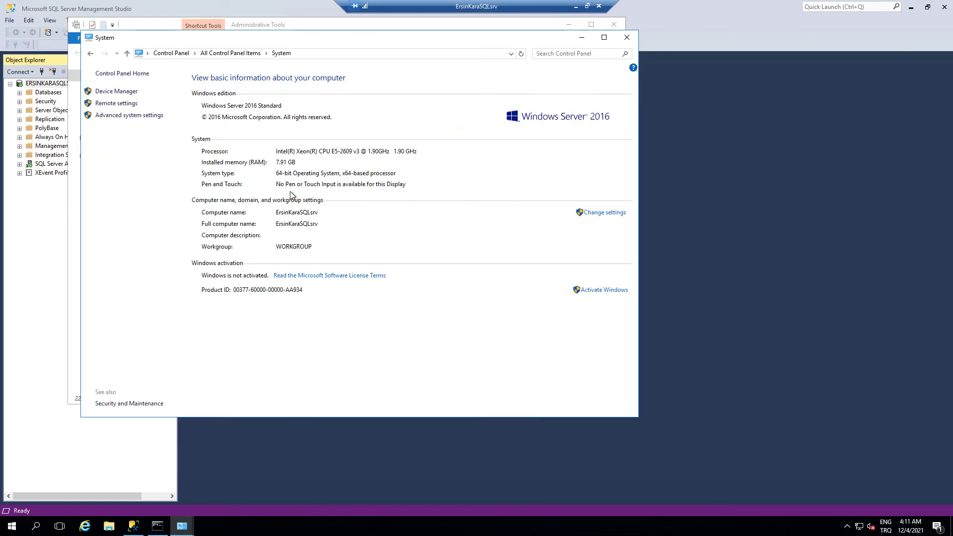
click(111, 107)
drag(132, 102, 239, 109)
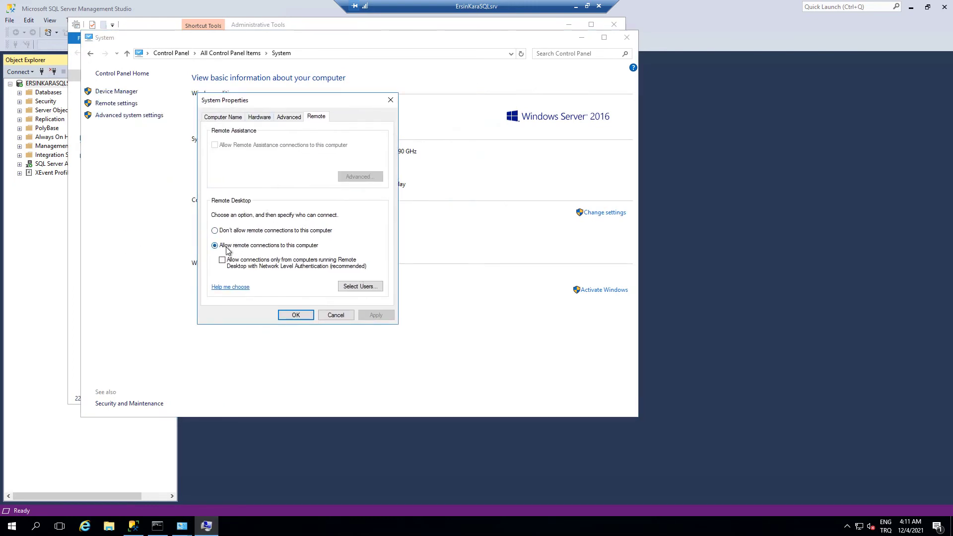
click(358, 288)
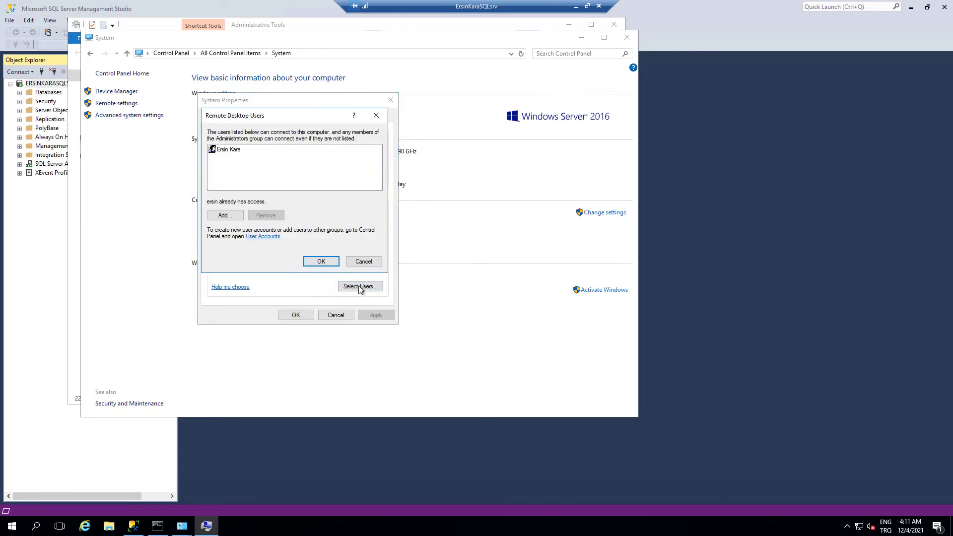
click(363, 262)
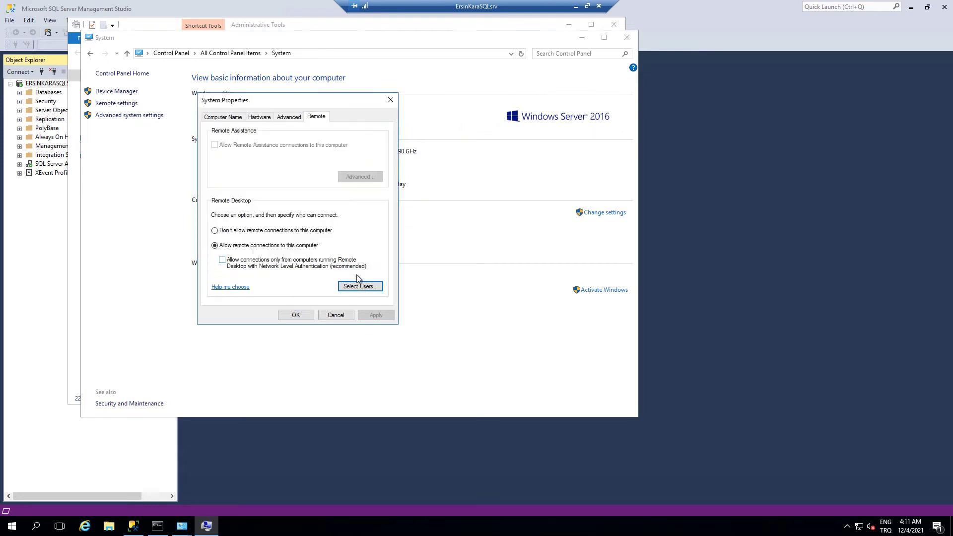
click(339, 315)
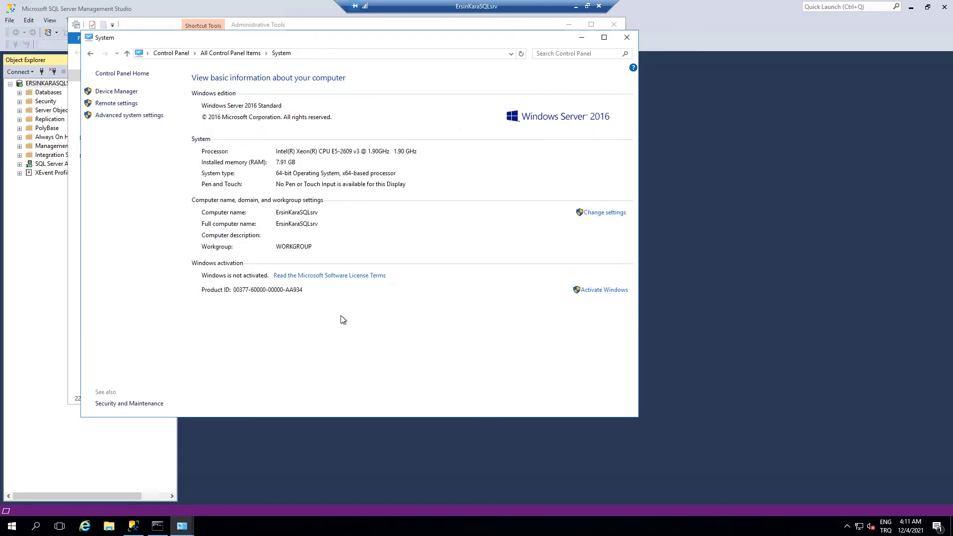
- Minimize the current session and start a new Remote Desktop connection to the server with mstsc
click(576, 7)
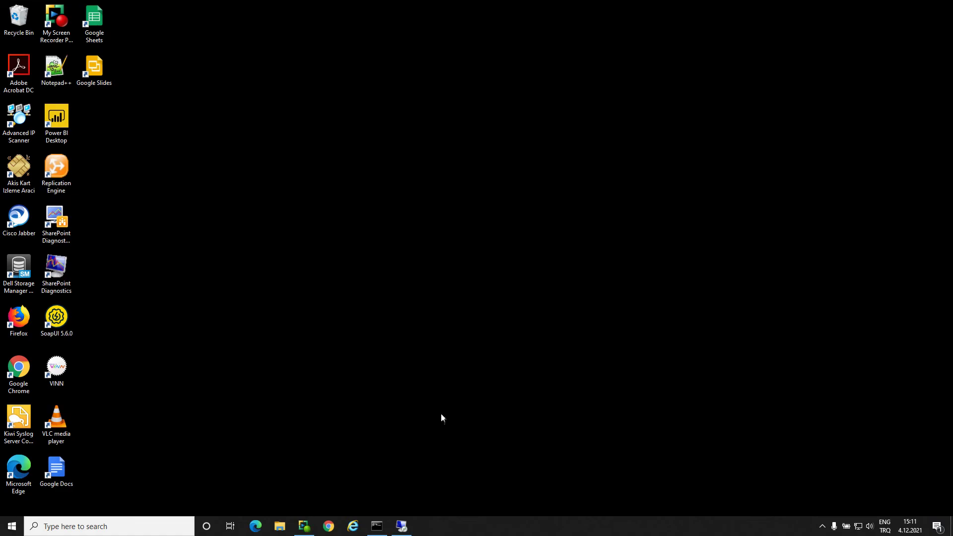
click(382, 527)
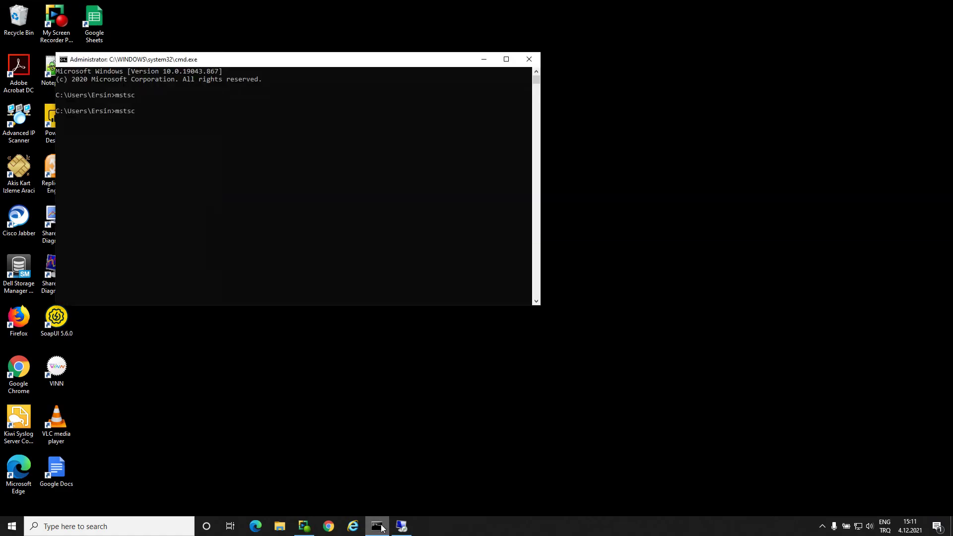
key(Return)
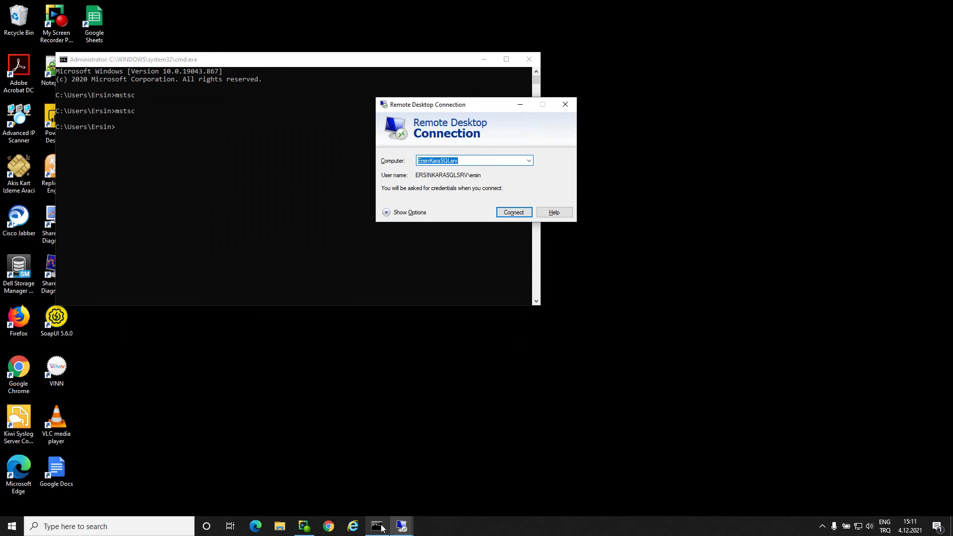
key(Return)
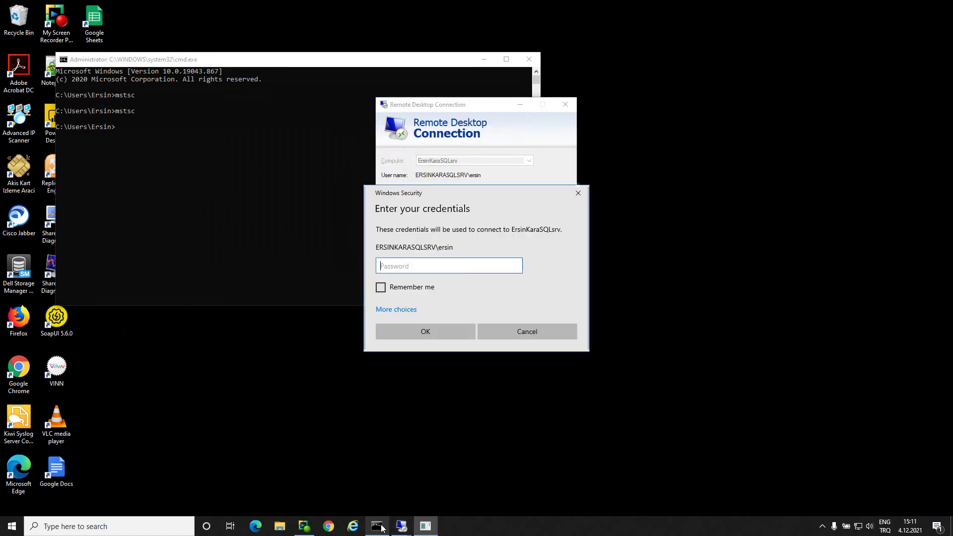
- Sign in with a different account, the new local user (.\ prefix) and its password
click(386, 311)
click(407, 389)
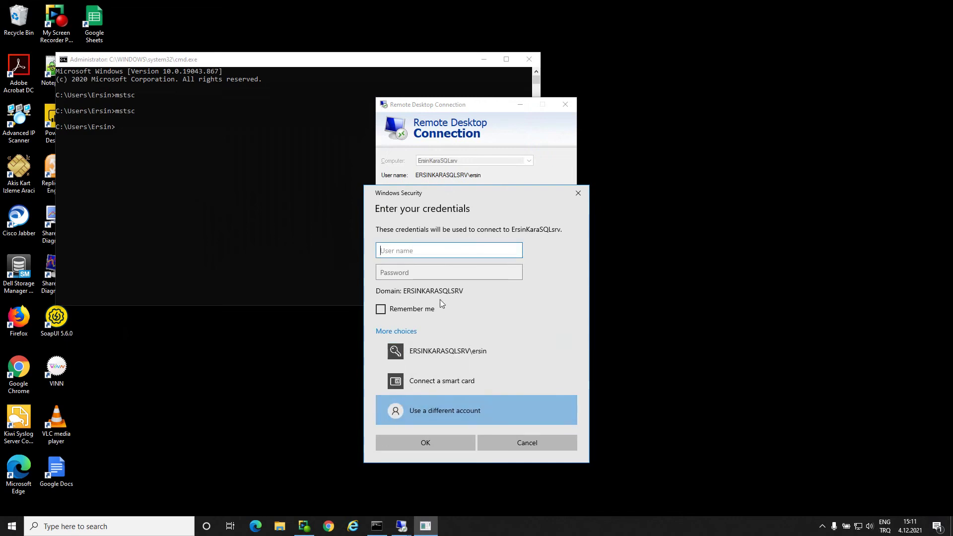
key(Tab)
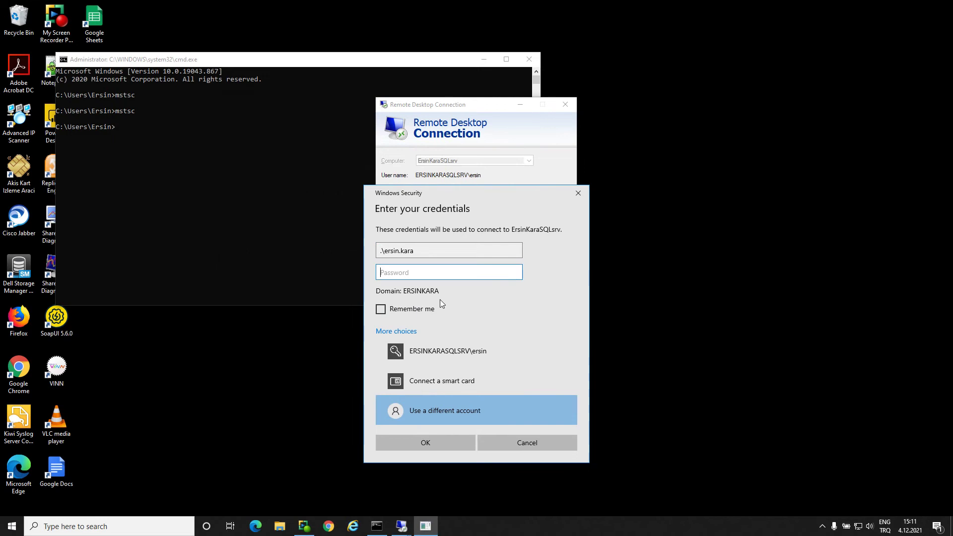
text(*******)
click(445, 443)
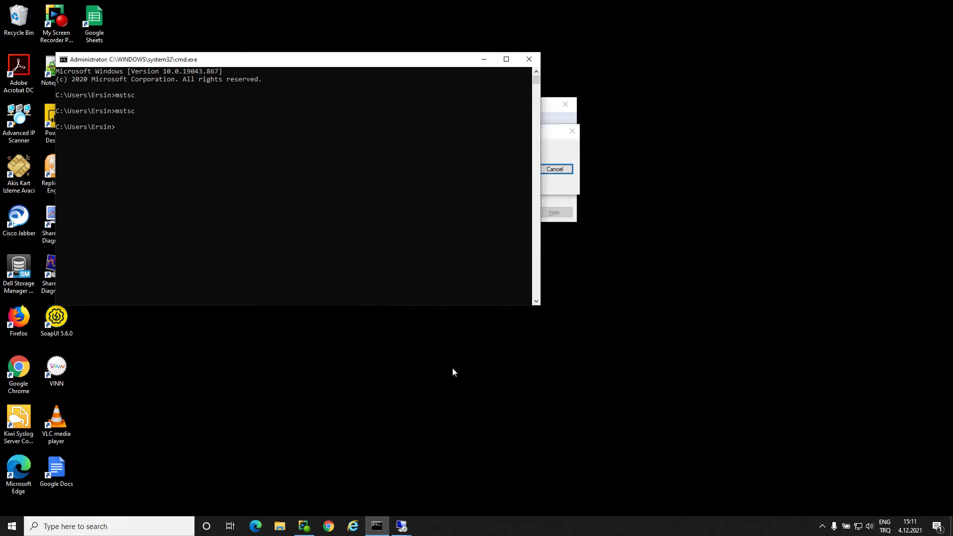
click(556, 150)
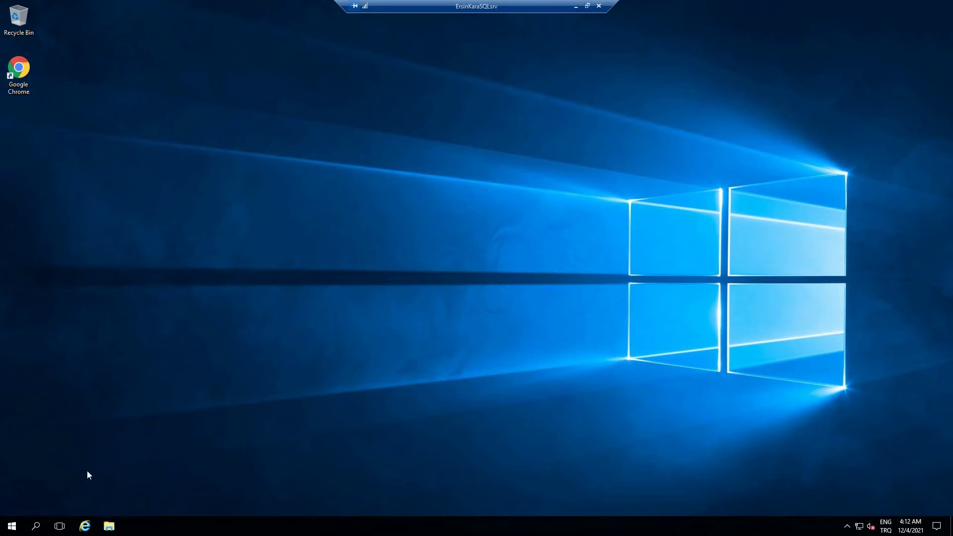
- Launch SQL Server Management Studio 18 from the Microsoft SQL Server Tools 18 Start menu group
click(12, 528)
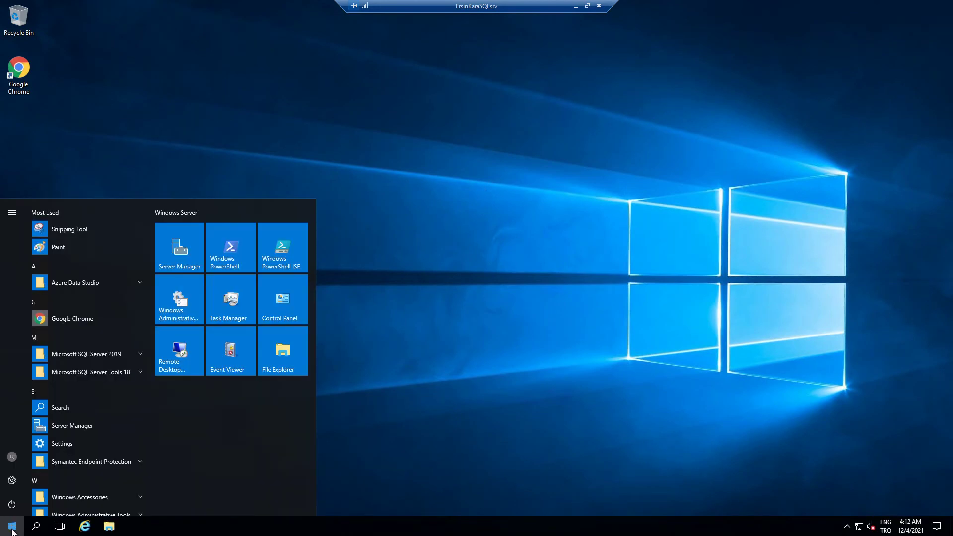
click(140, 373)
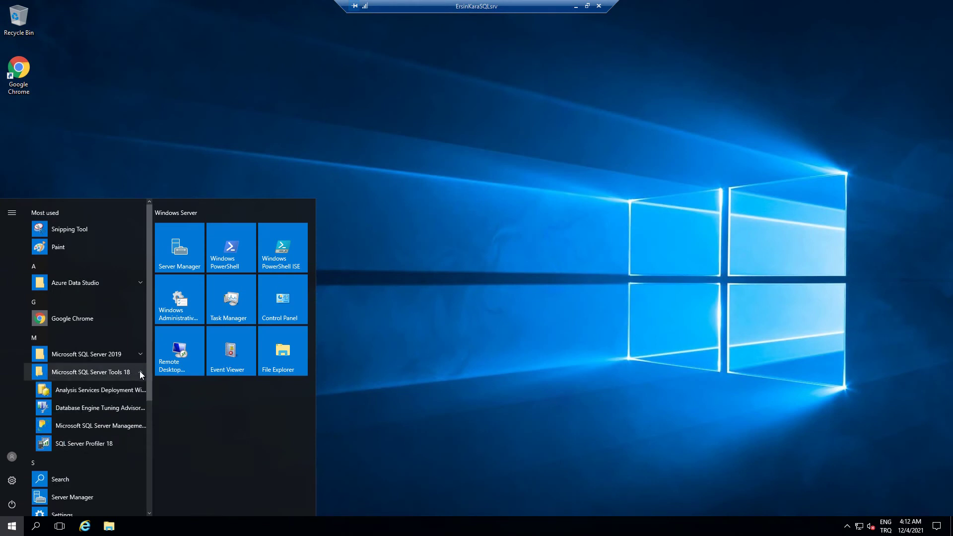
click(102, 426)
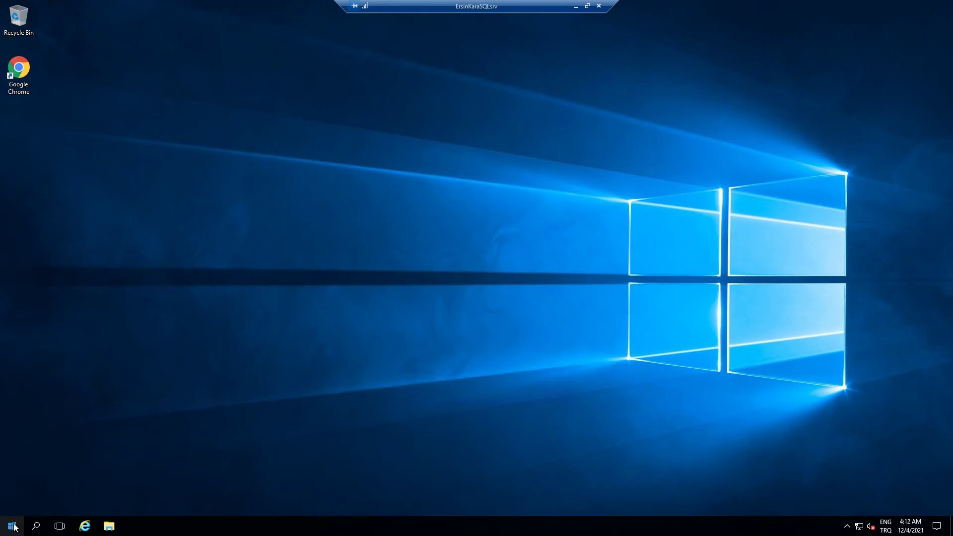
- Open cmd.exe from the Run dialog, move to the C:\ root and clear the screen with cls
key(super+r)
text(c)
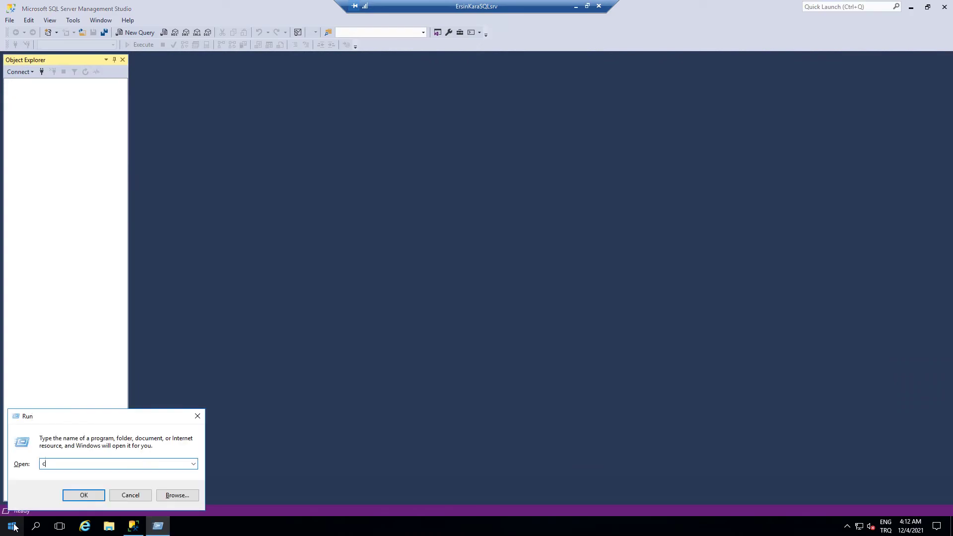
text(md.exe)
key(Return)
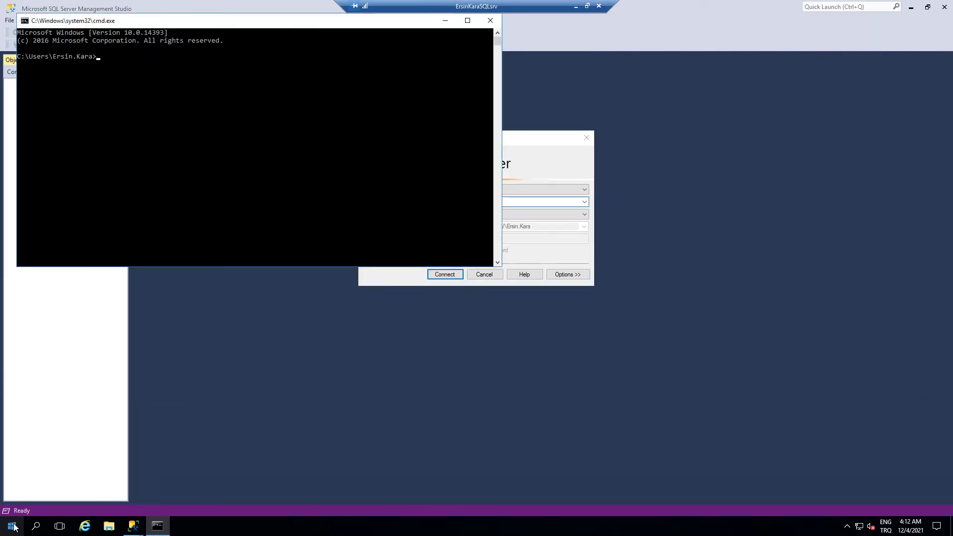
text(wh)
key(BackSpace)
key(BackSpace)
text(cd\})
key(Return)
text(cd\)
key(Return)
text(cls)
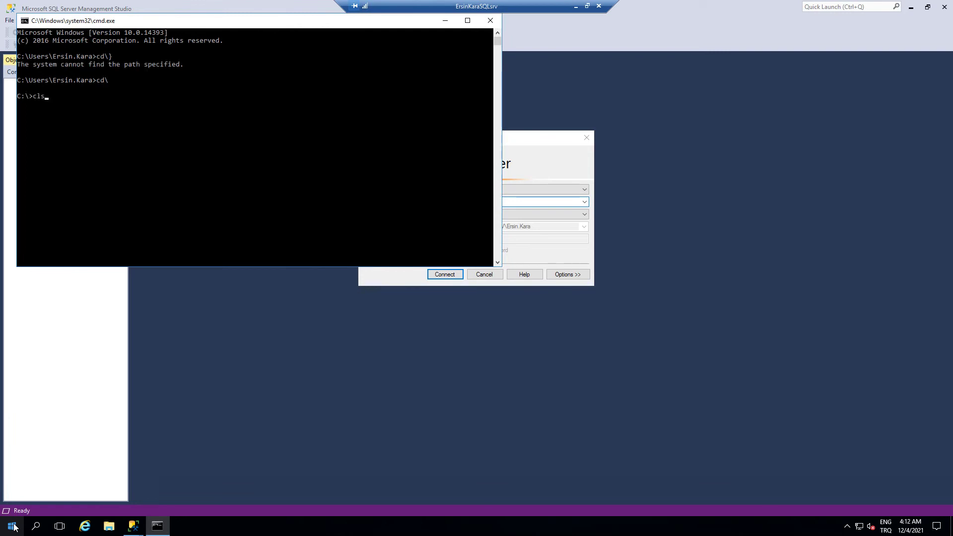
key(Return)
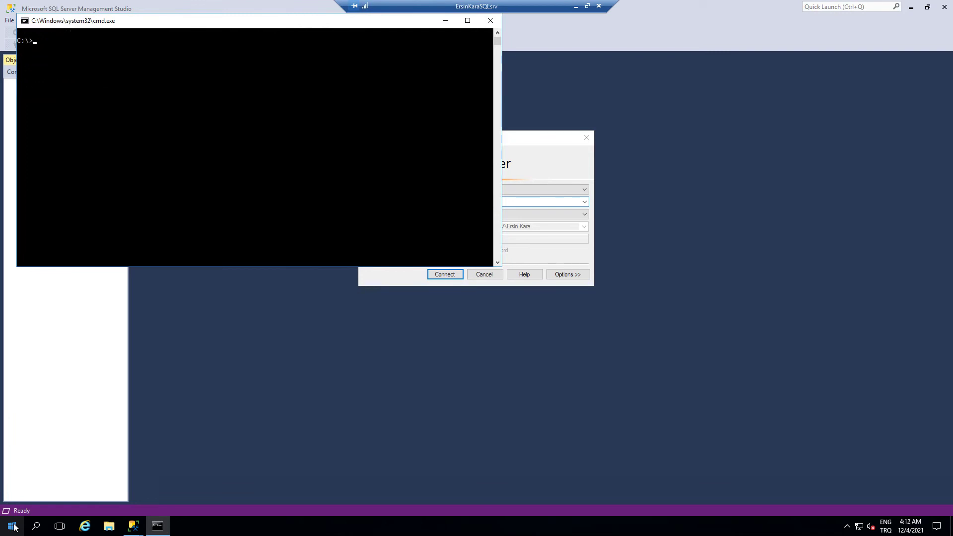
- Run whoami and highlight the returned account name in the output
text(whoami)
key(Return)
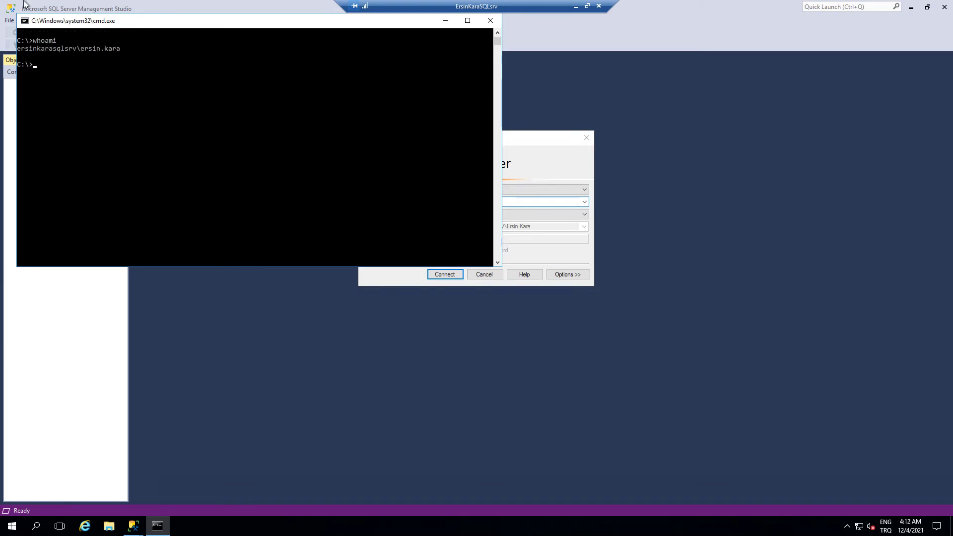
drag(18, 48, 82, 53)
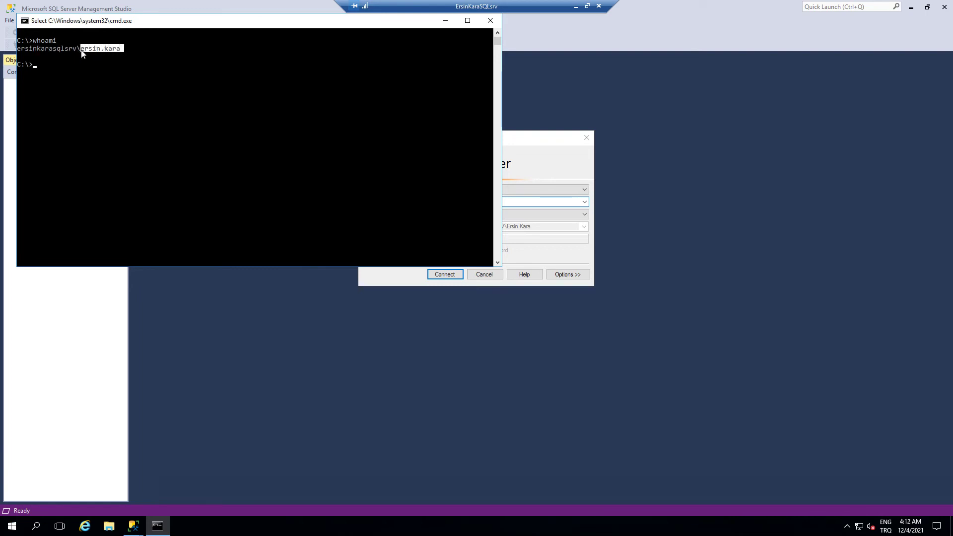